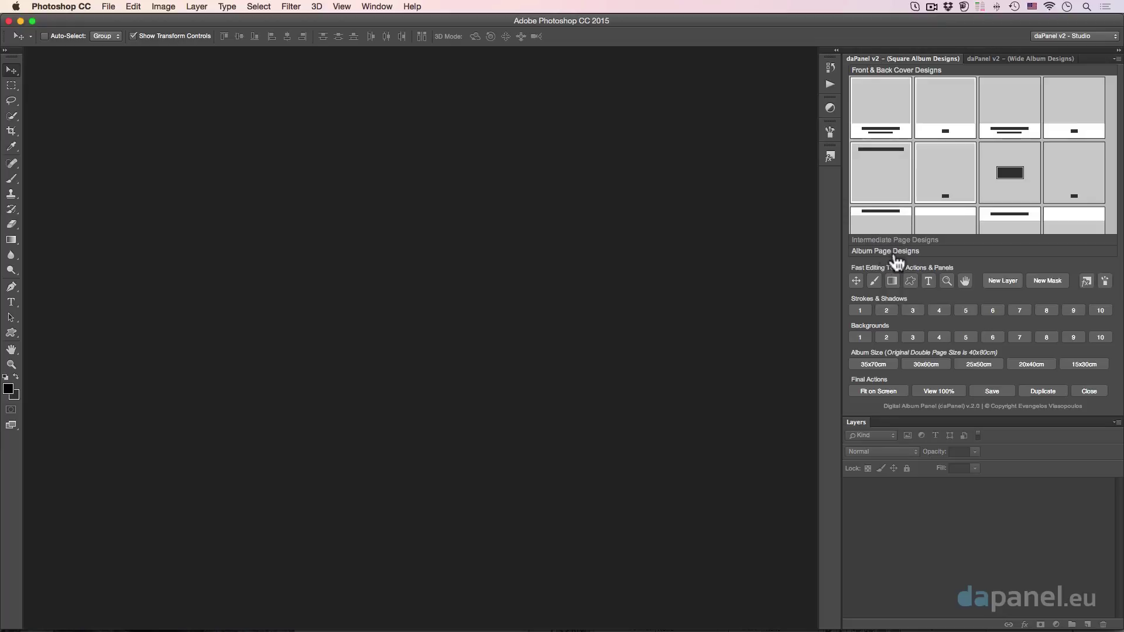
# - Expand the Album Page Designs section in daPanel to show the one-photo layout thumbnails
pyautogui.click(894, 257)
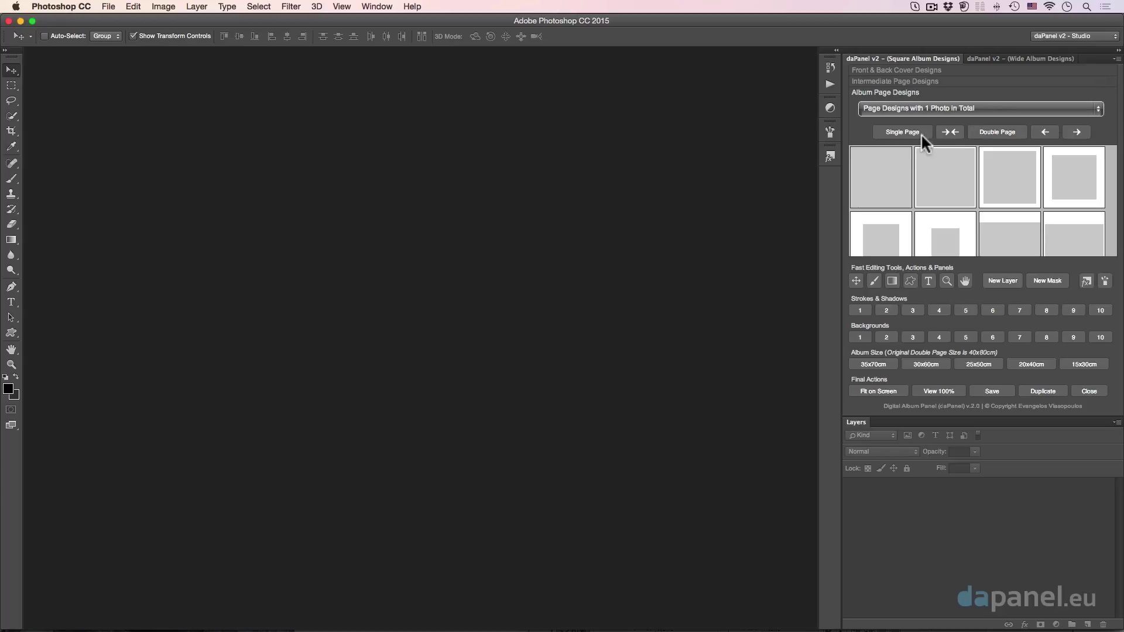
# - Start a Single Page design, apply a one-photo layout and centre the placeholder
pyautogui.click(882, 129)
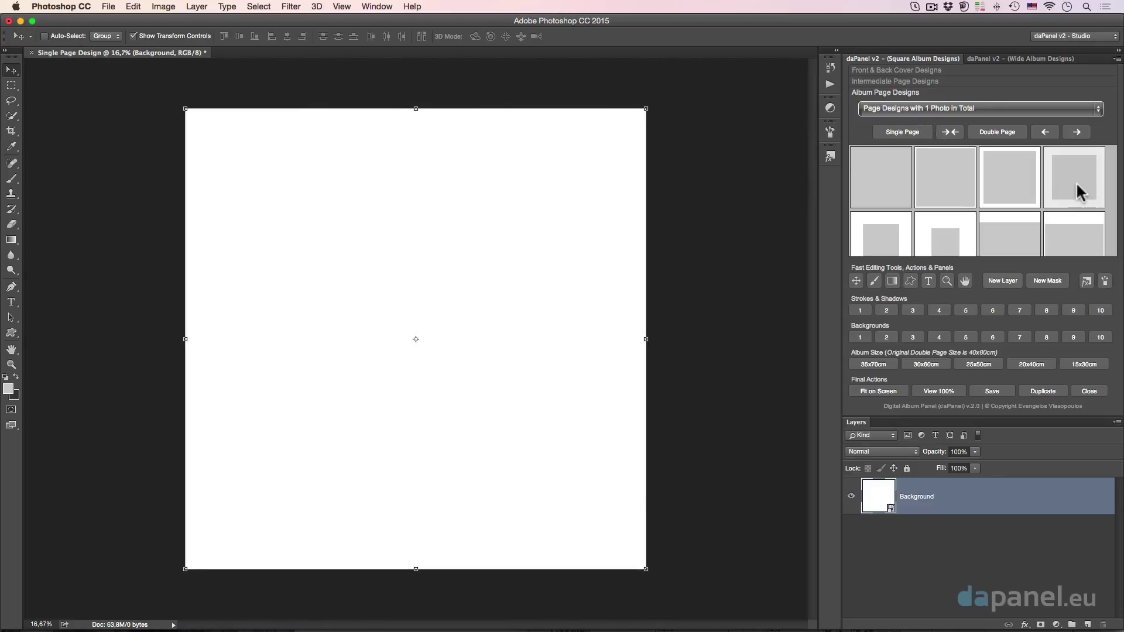
pyautogui.scroll(-2, 1069, 189)
pyautogui.scroll(-2, 1069, 188)
pyautogui.scroll(-2, 1069, 188)
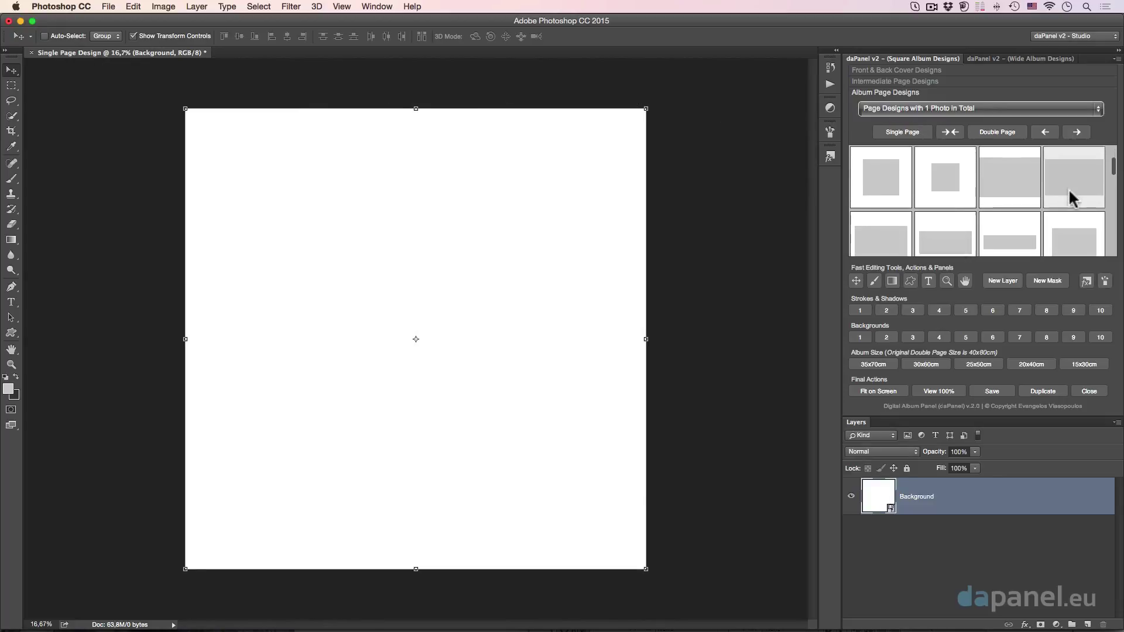
pyautogui.scroll(-2, 1069, 188)
pyautogui.scroll(-2, 1069, 189)
pyautogui.scroll(-2, 1068, 188)
pyautogui.scroll(-2, 1069, 188)
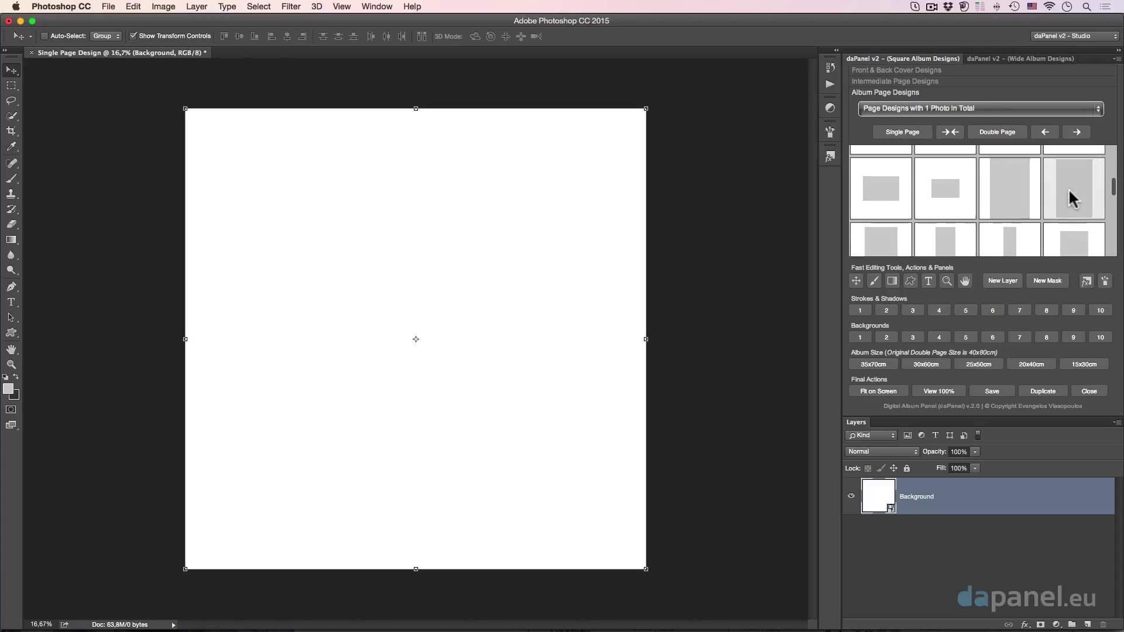
pyautogui.scroll(-2, 1068, 188)
pyautogui.scroll(-1, 1069, 188)
pyautogui.scroll(-2, 1068, 188)
pyautogui.scroll(-2, 1069, 188)
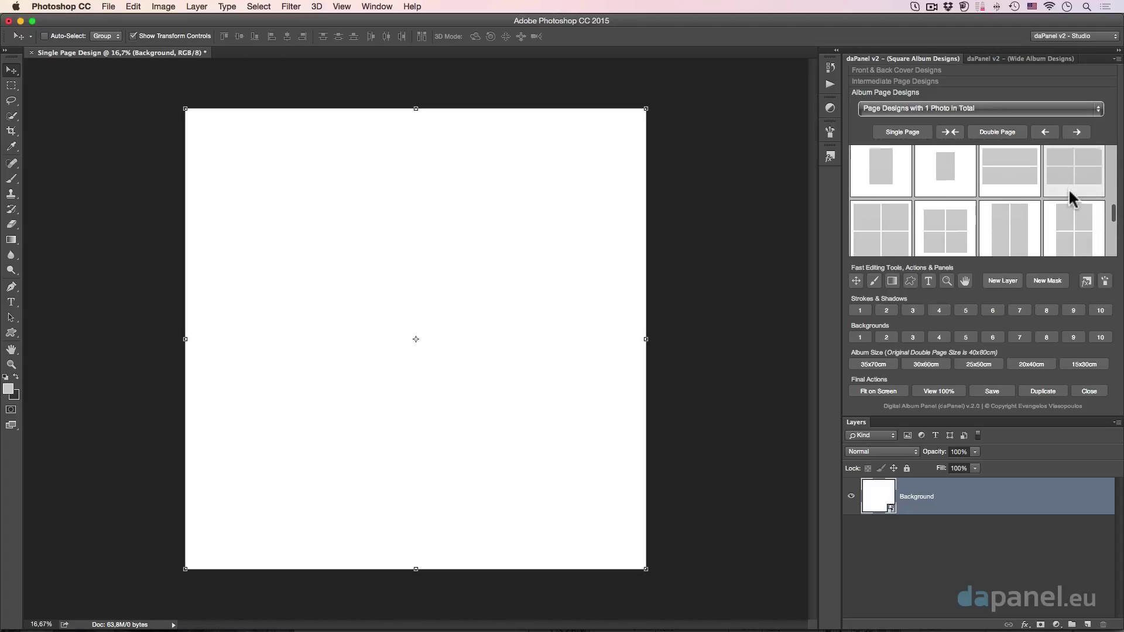
pyautogui.scroll(-2, 1069, 188)
pyautogui.scroll(-1, 1069, 188)
pyautogui.scroll(2, 1069, 188)
pyautogui.scroll(2, 1069, 188)
pyautogui.scroll(2, 1068, 189)
pyautogui.scroll(2, 1069, 188)
pyautogui.scroll(2, 1070, 188)
pyautogui.scroll(2, 1070, 188)
pyautogui.scroll(2, 1070, 189)
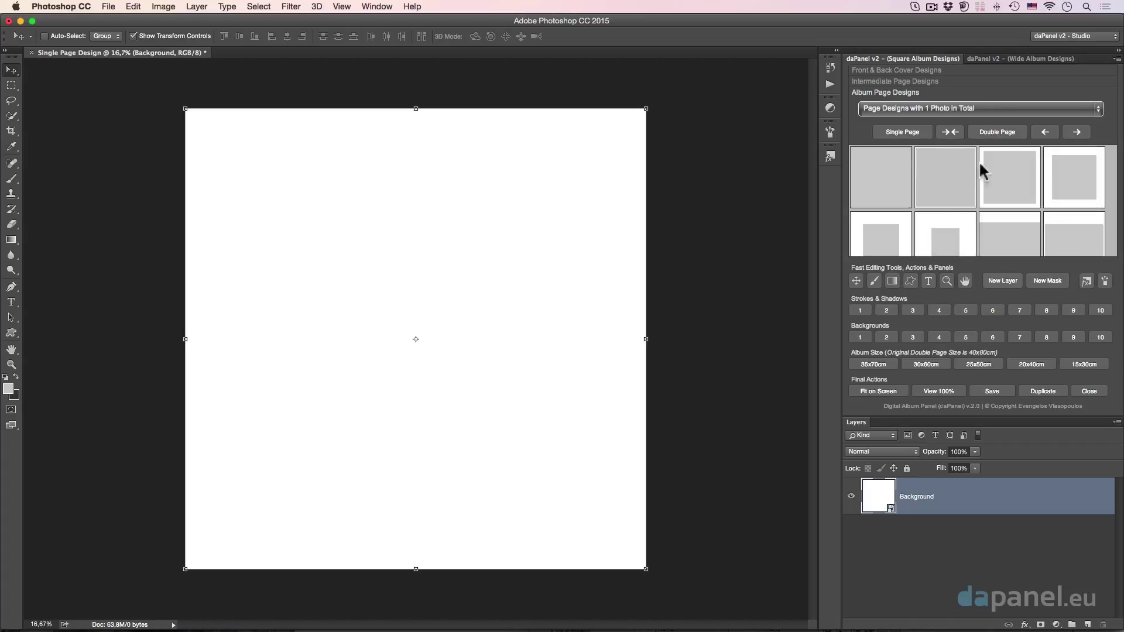
pyautogui.click(1065, 176)
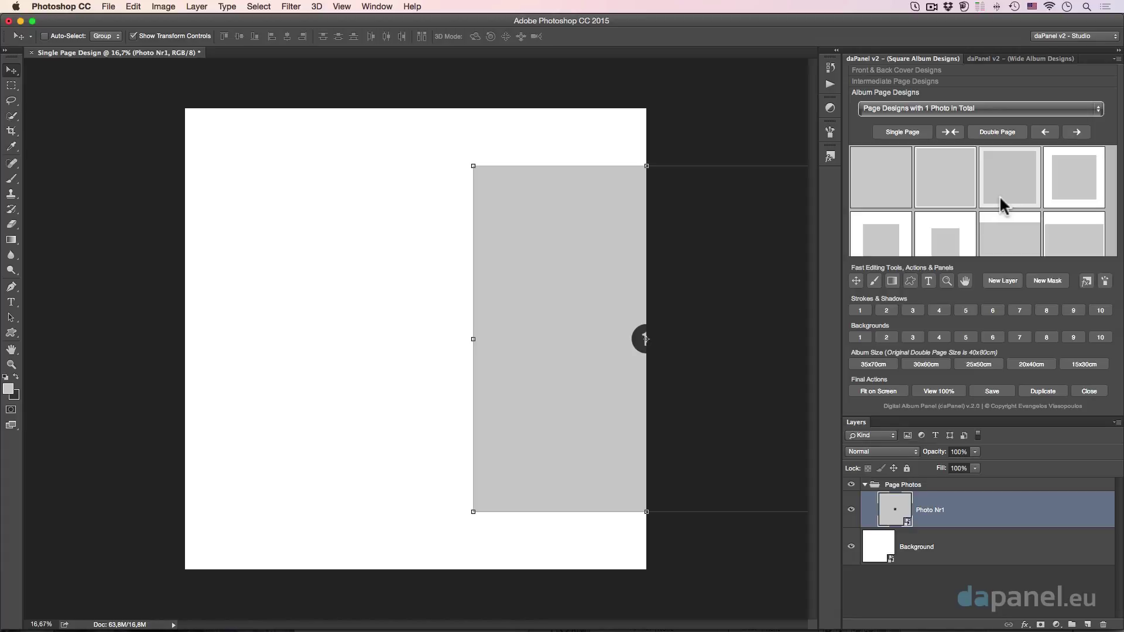
pyautogui.click(949, 132)
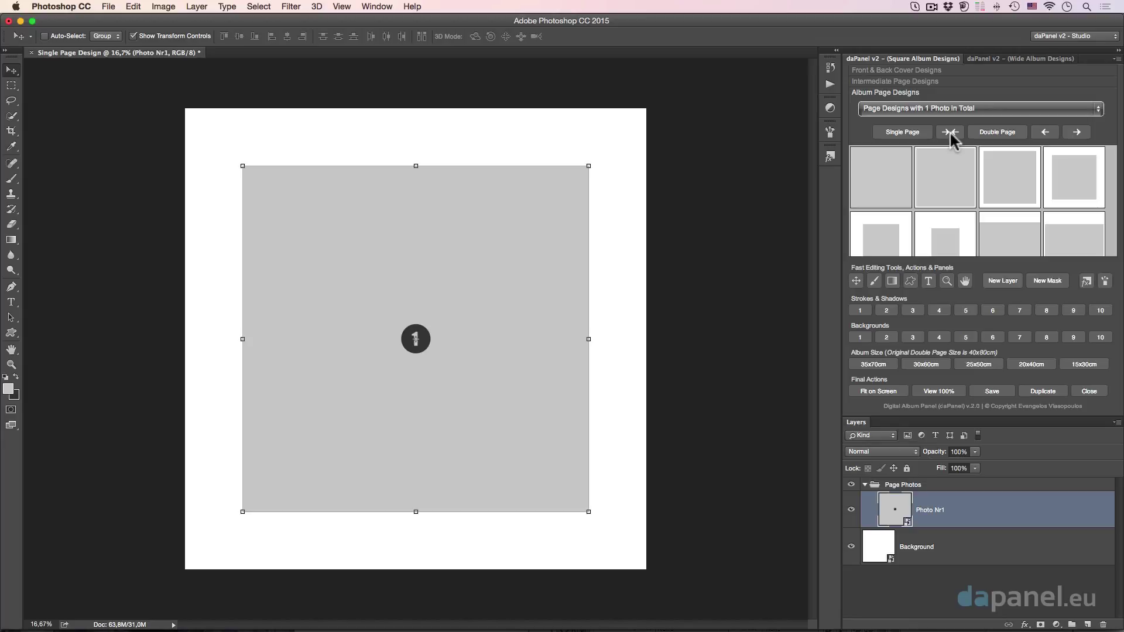
# - Discard the single page and start a Double Page spread with a square placeholder on the right page
pyautogui.click(1088, 391)
pyautogui.click(517, 217)
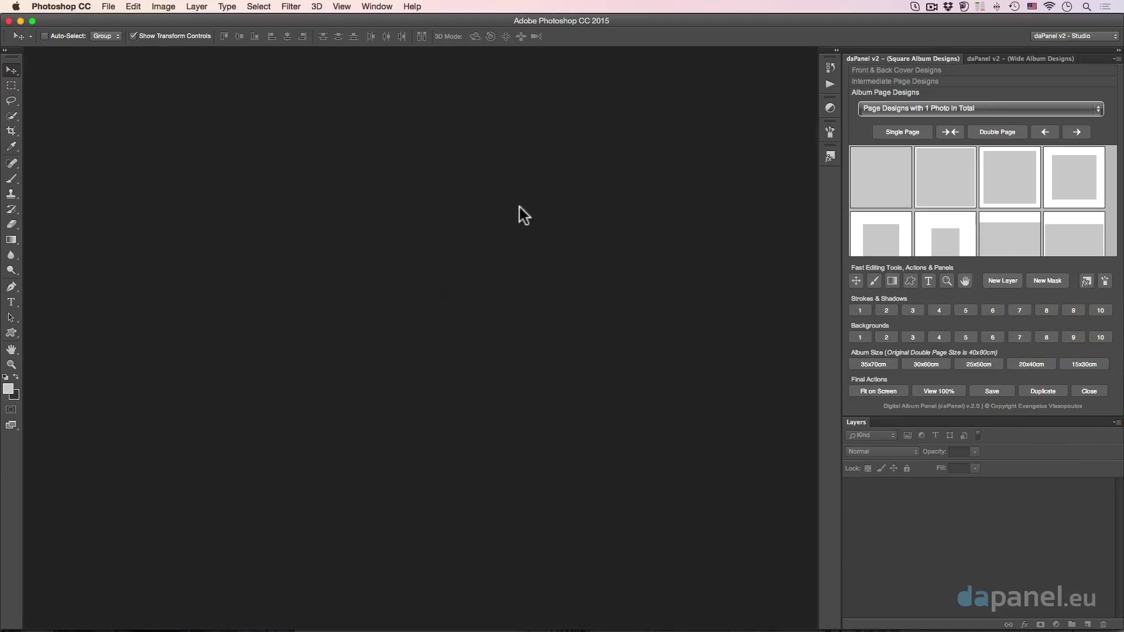
pyautogui.click(999, 131)
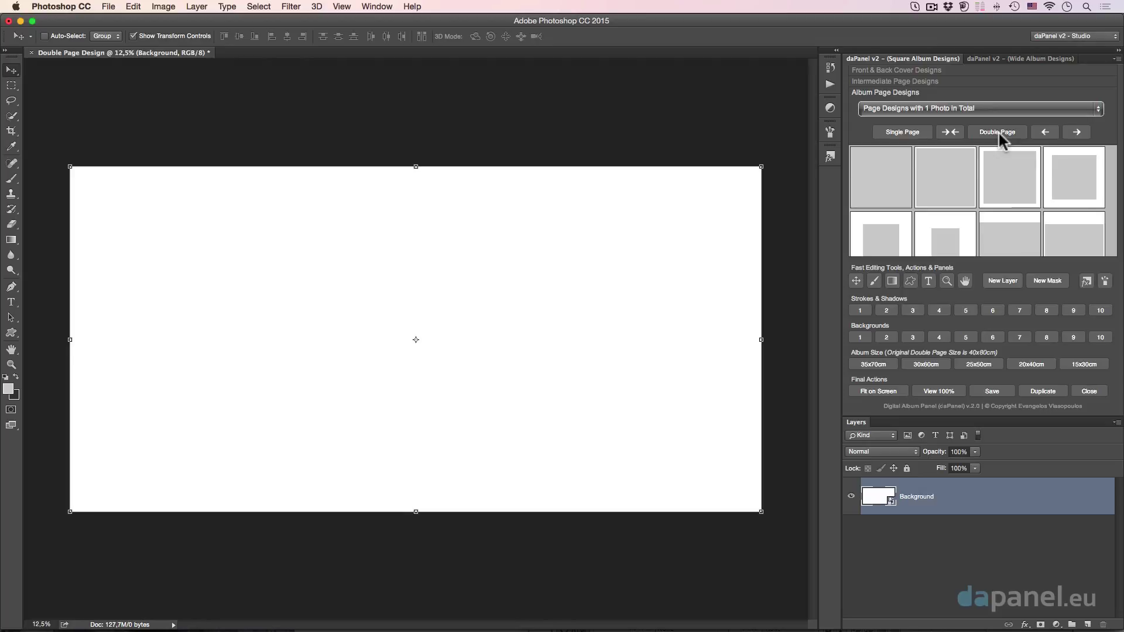
pyautogui.click(1054, 174)
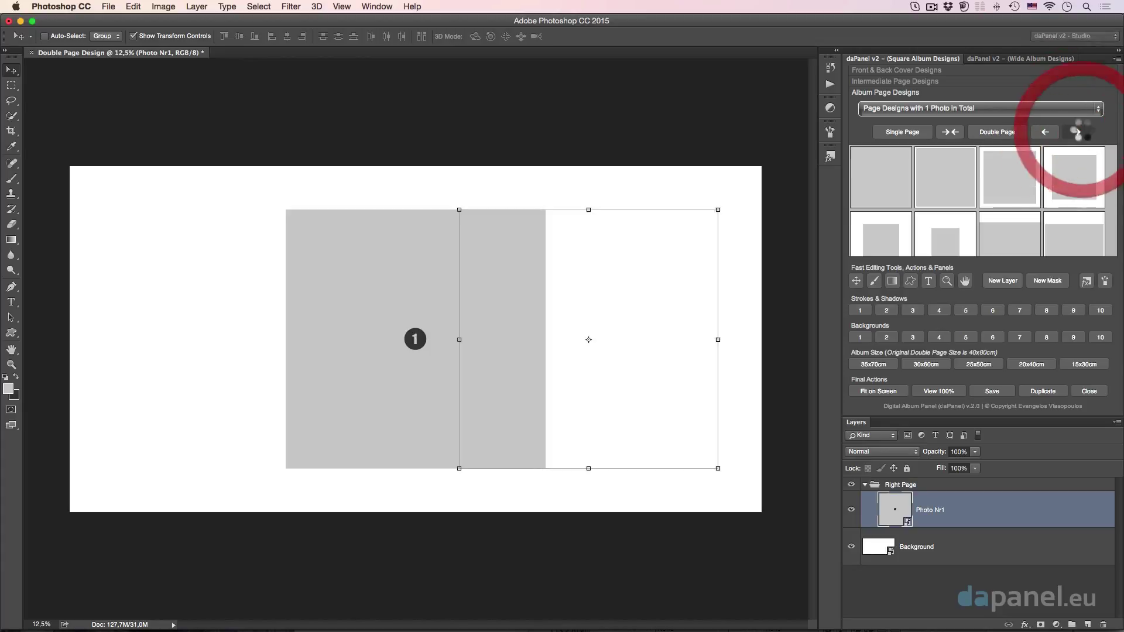
pyautogui.click(1078, 132)
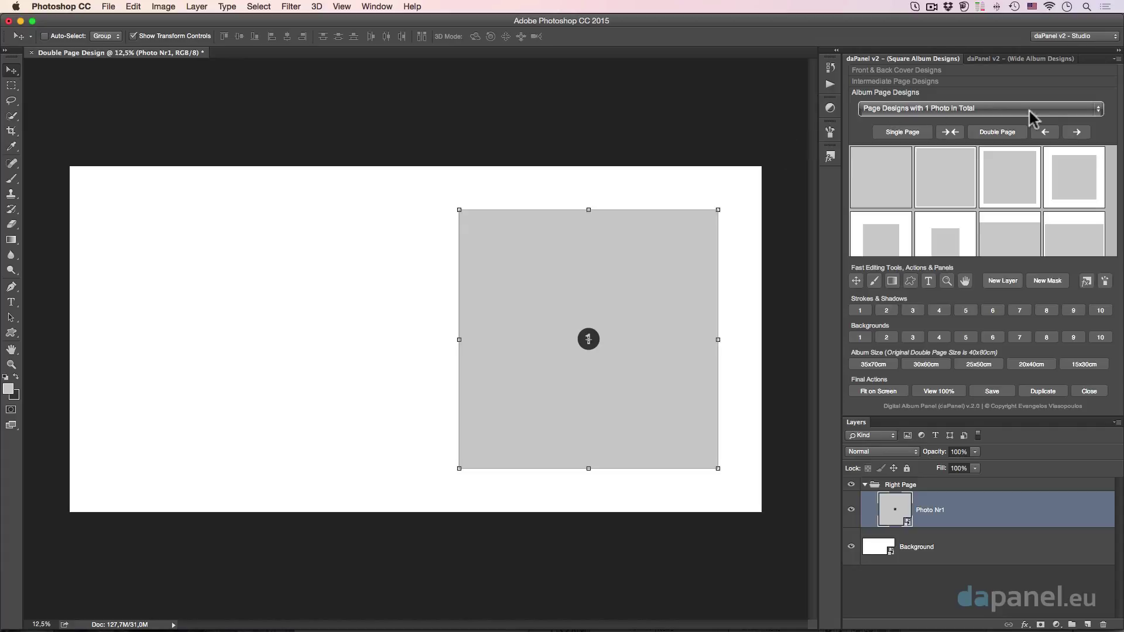
# - Place a layout from 'Page Designs with 3 Photos in Total' on the spread's left page
pyautogui.click(1100, 115)
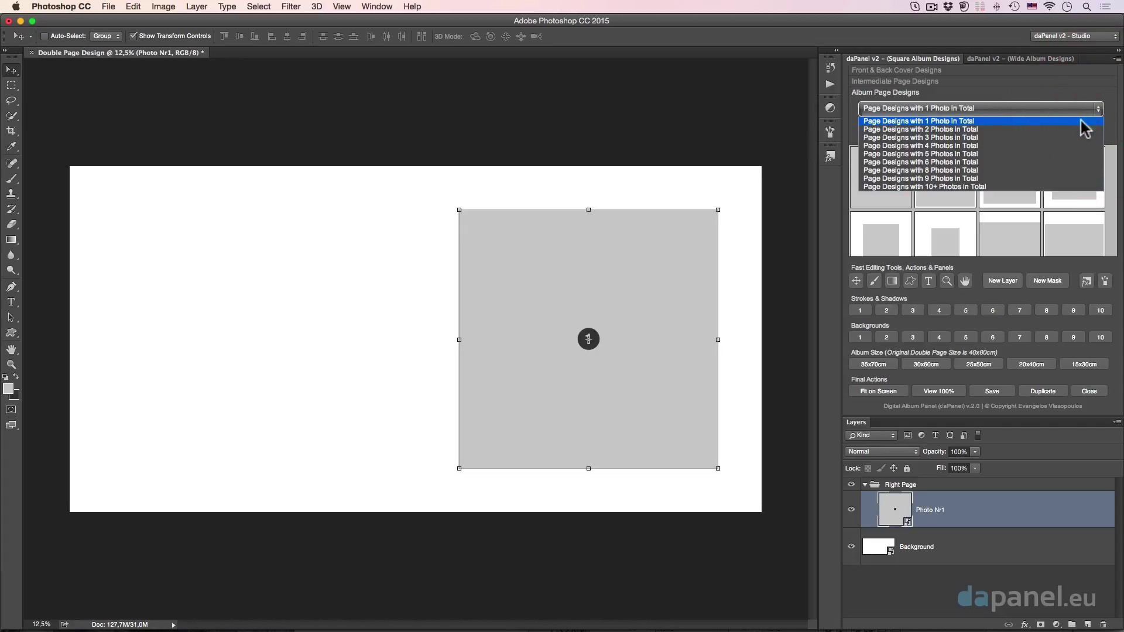
pyautogui.click(1040, 136)
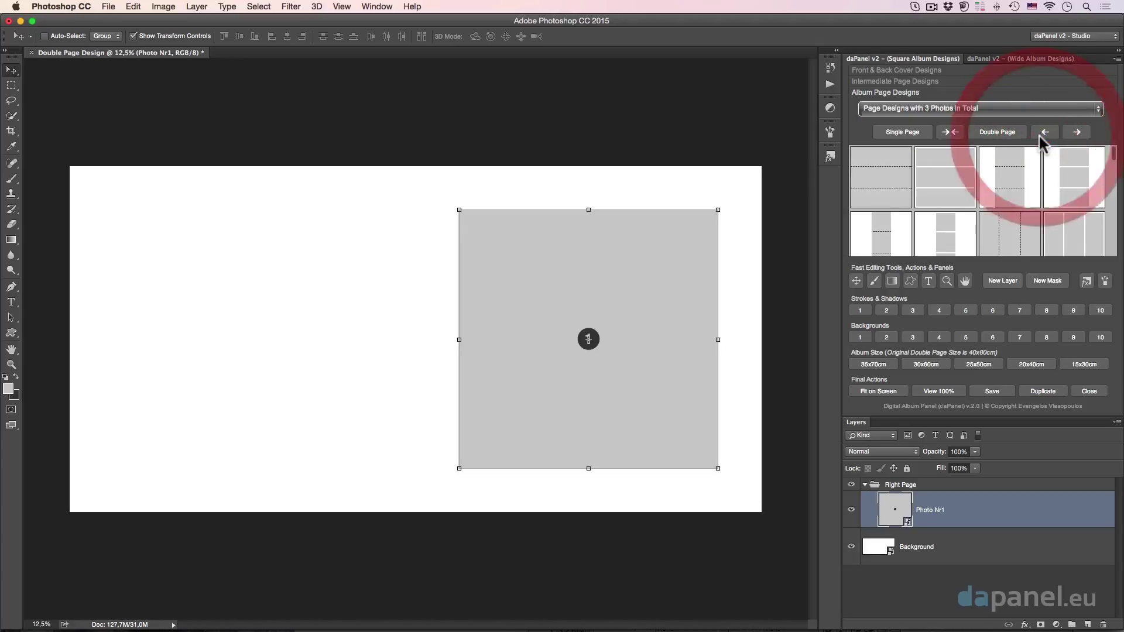
pyautogui.moveTo(1117, 158); pyautogui.dragTo(1112, 181)
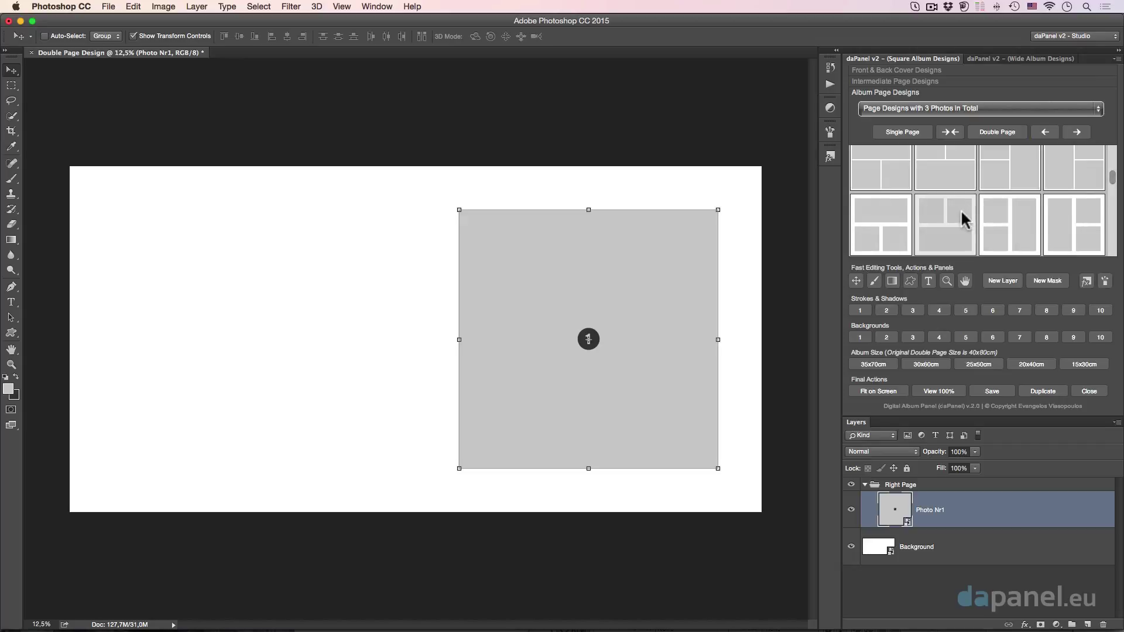
pyautogui.click(994, 219)
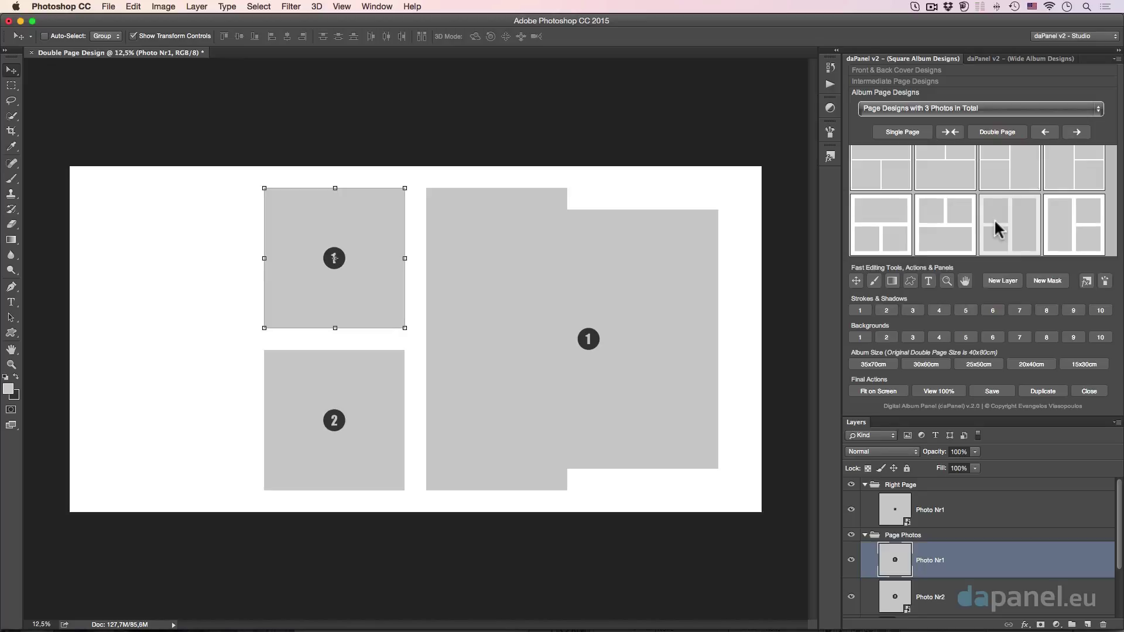
pyautogui.click(1044, 132)
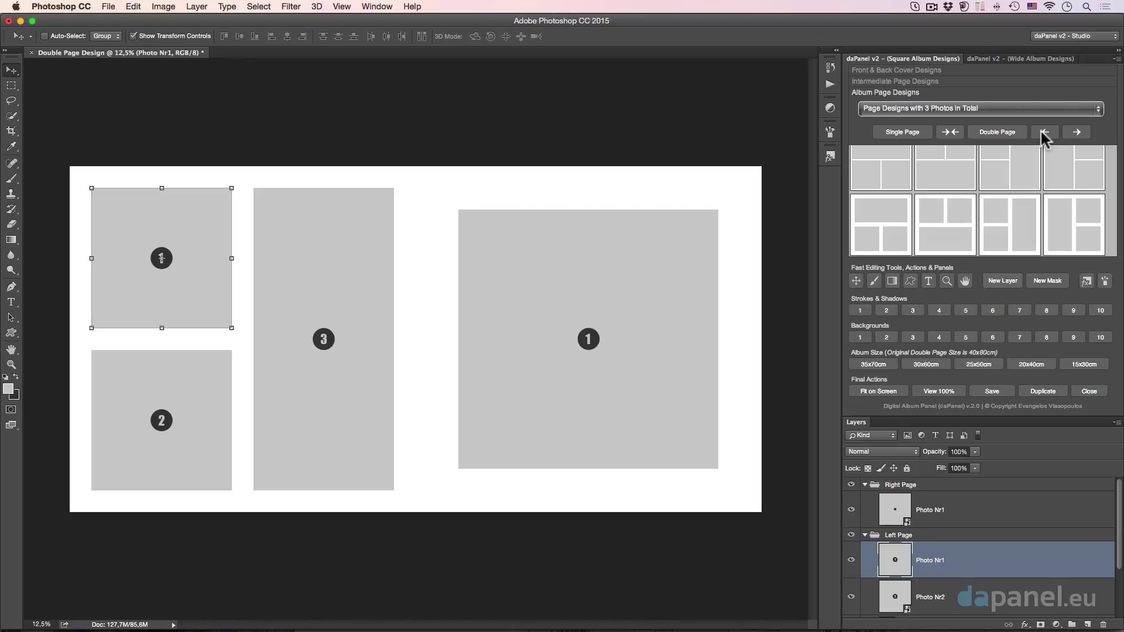
# - Discard the spread and build a new Double Page with three-photo layouts on both pages
pyautogui.click(1090, 393)
pyautogui.click(524, 220)
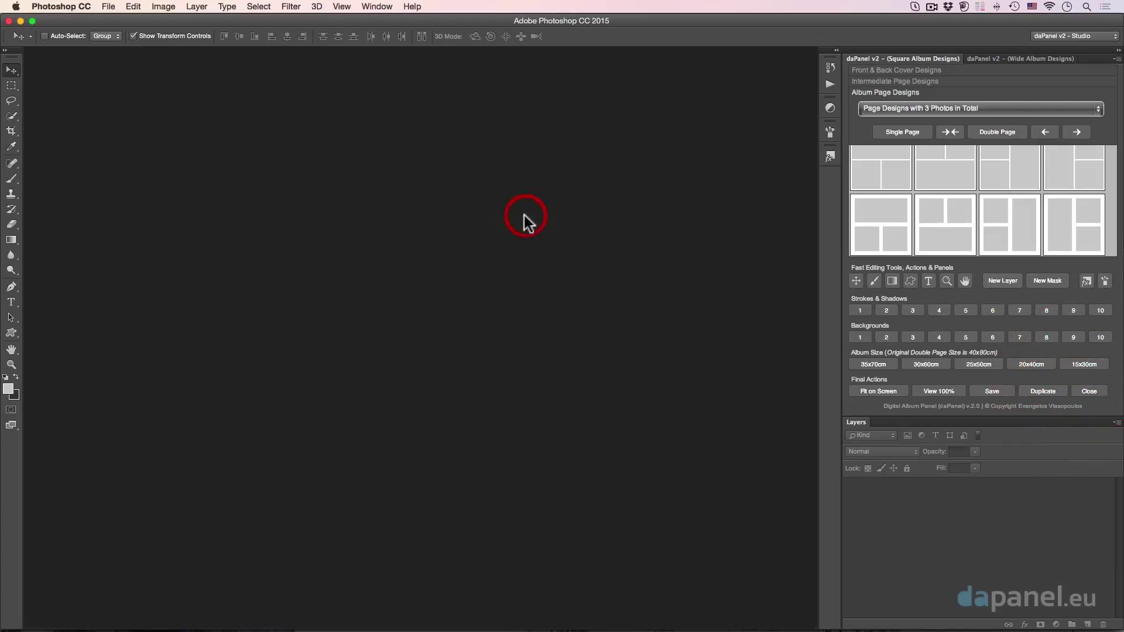
pyautogui.click(1010, 130)
pyautogui.click(994, 166)
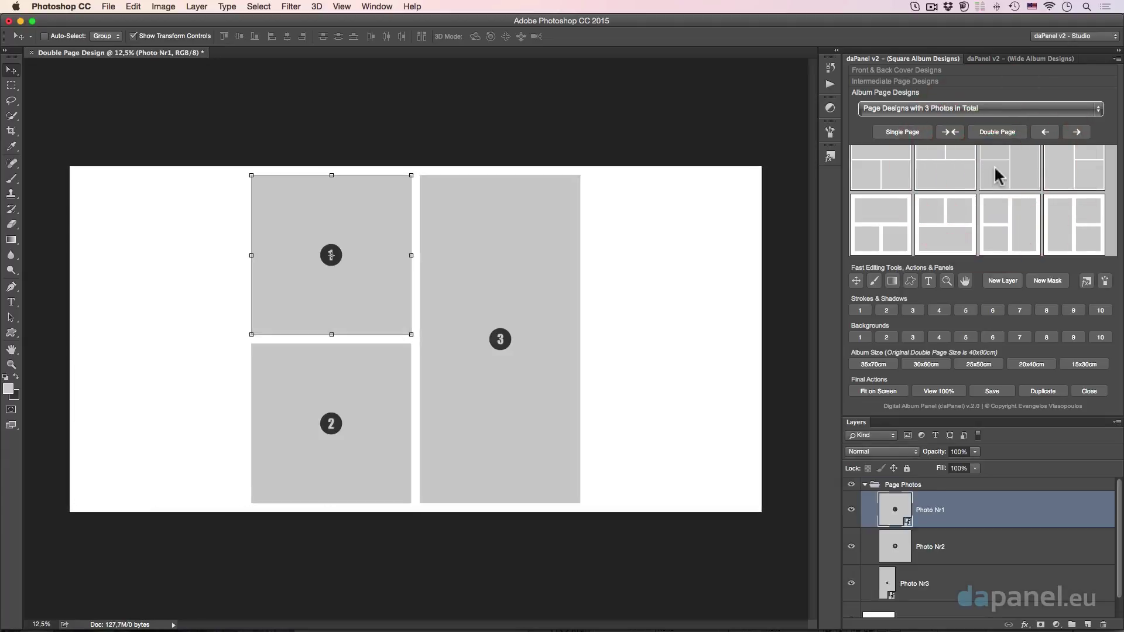
pyautogui.click(1046, 133)
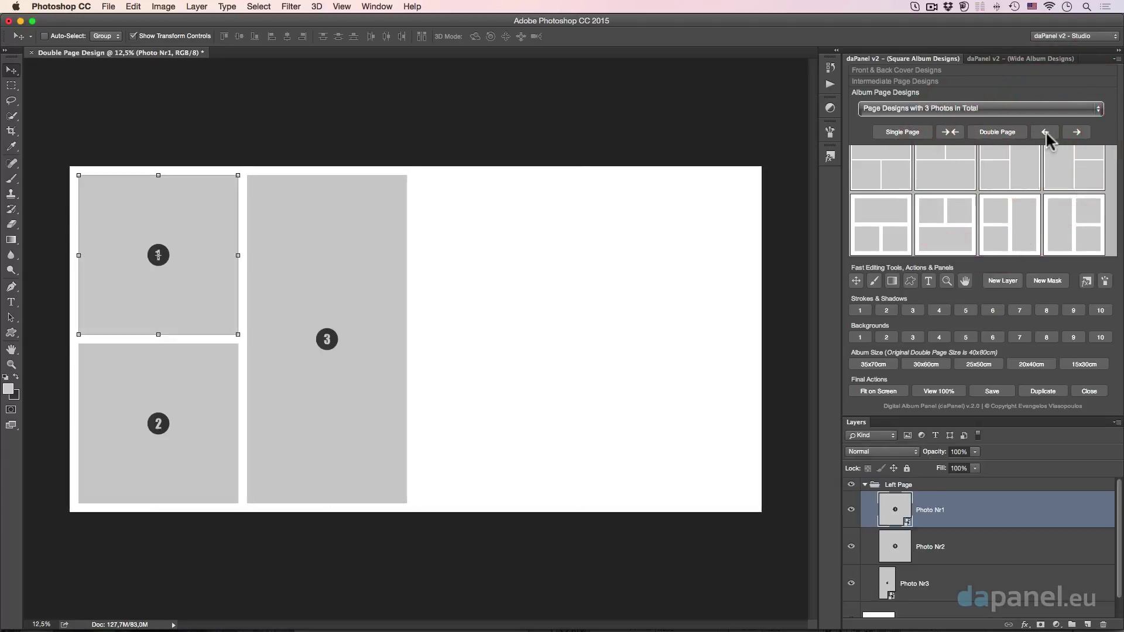
pyautogui.click(1069, 164)
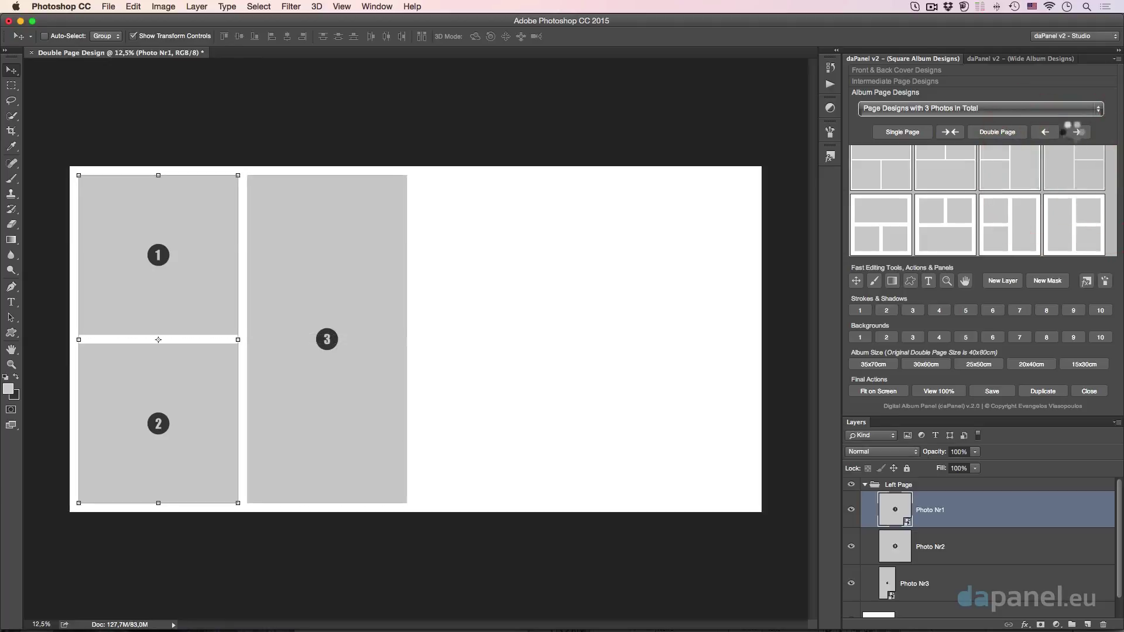
pyautogui.click(1076, 133)
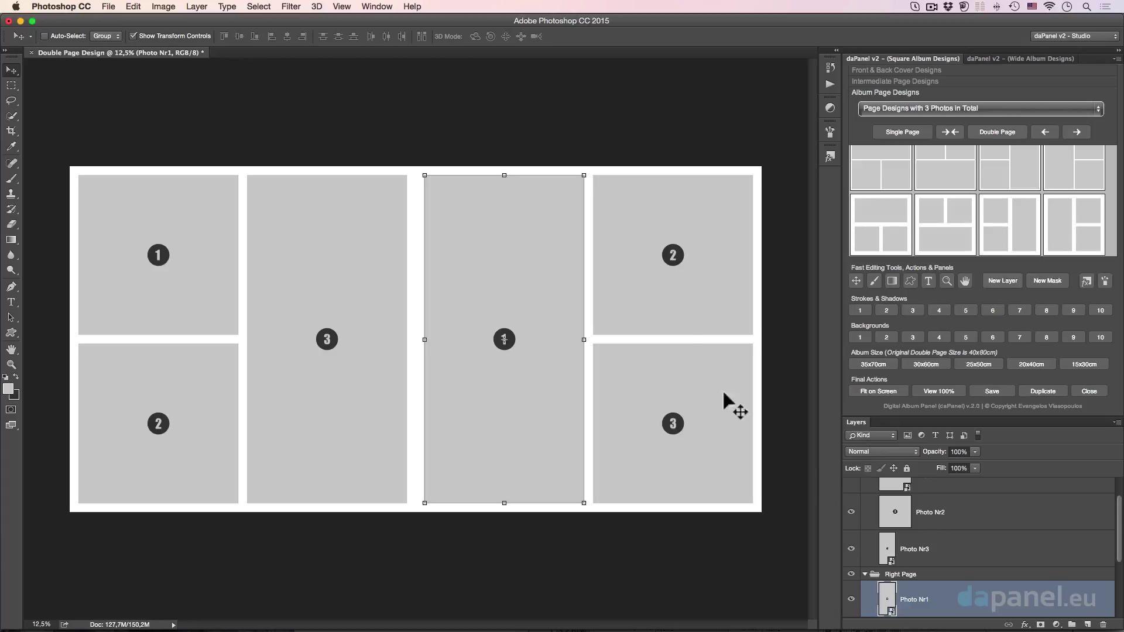
# - Discard the previous spread without saving and start a new Double Page design
pyautogui.click(1089, 393)
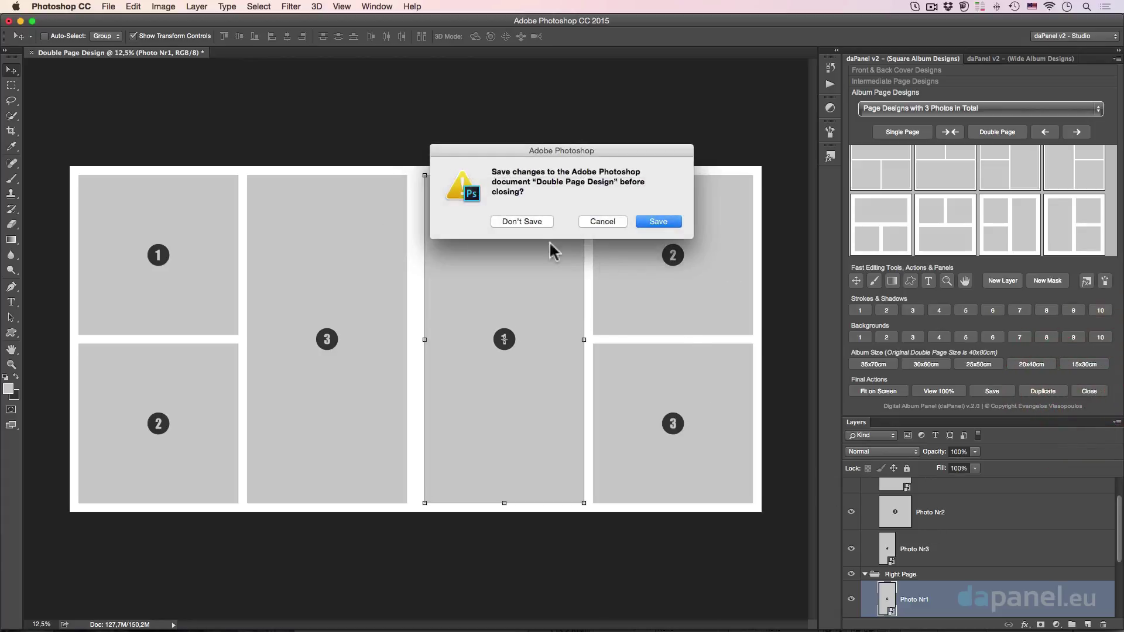
pyautogui.click(515, 221)
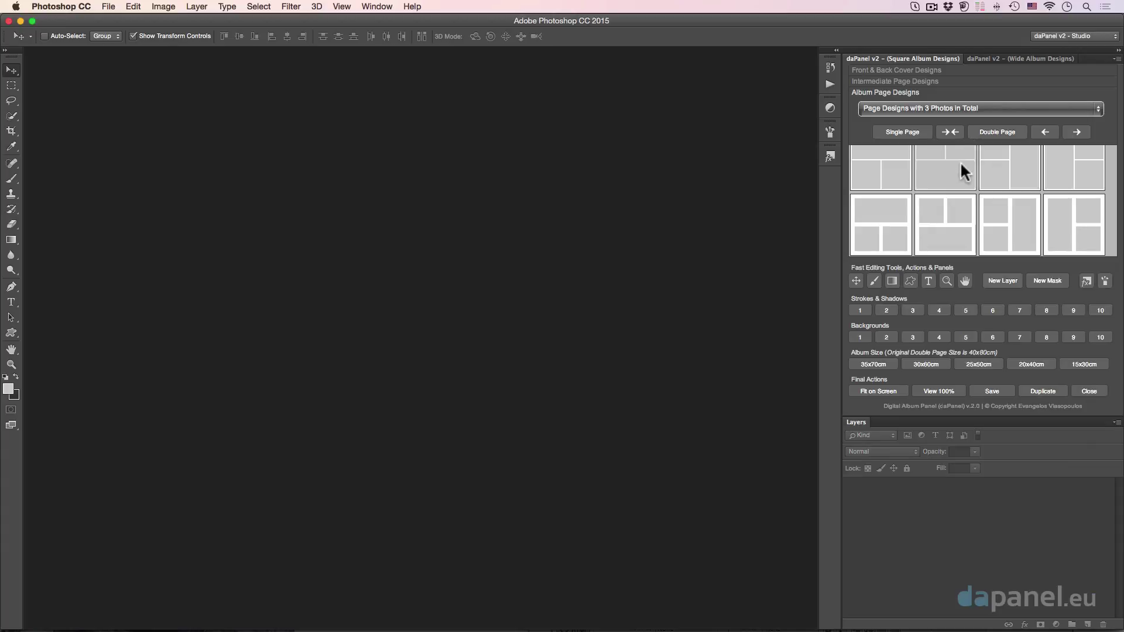
pyautogui.click(1000, 132)
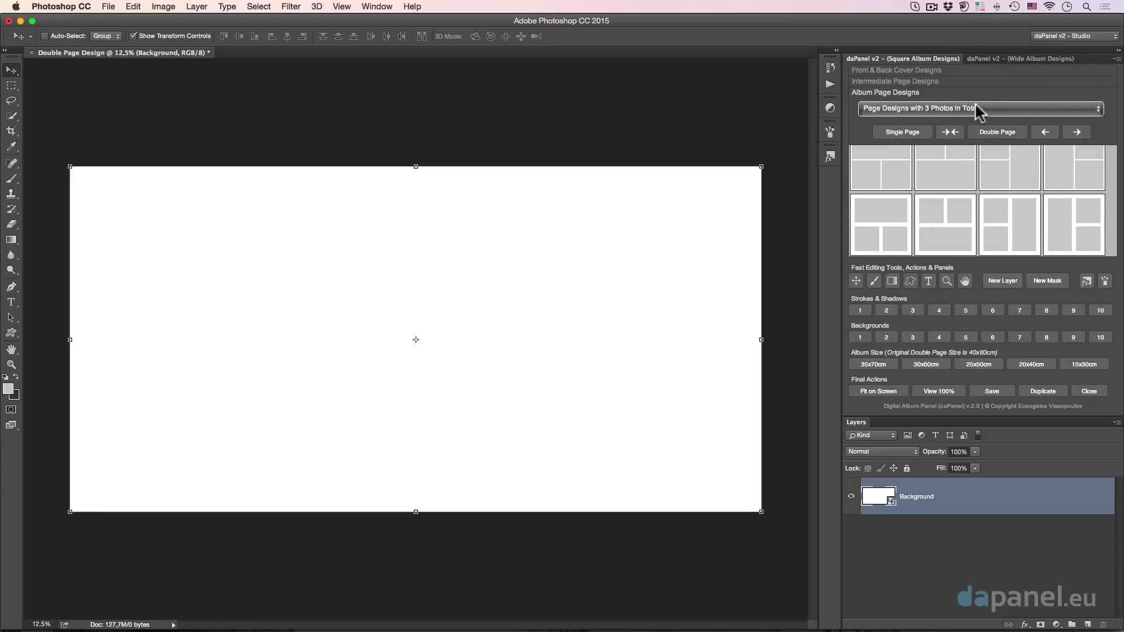
# - Apply the full-spread layout from 'Page Designs with 1 Photo in Total'
pyautogui.click(975, 103)
pyautogui.click(964, 120)
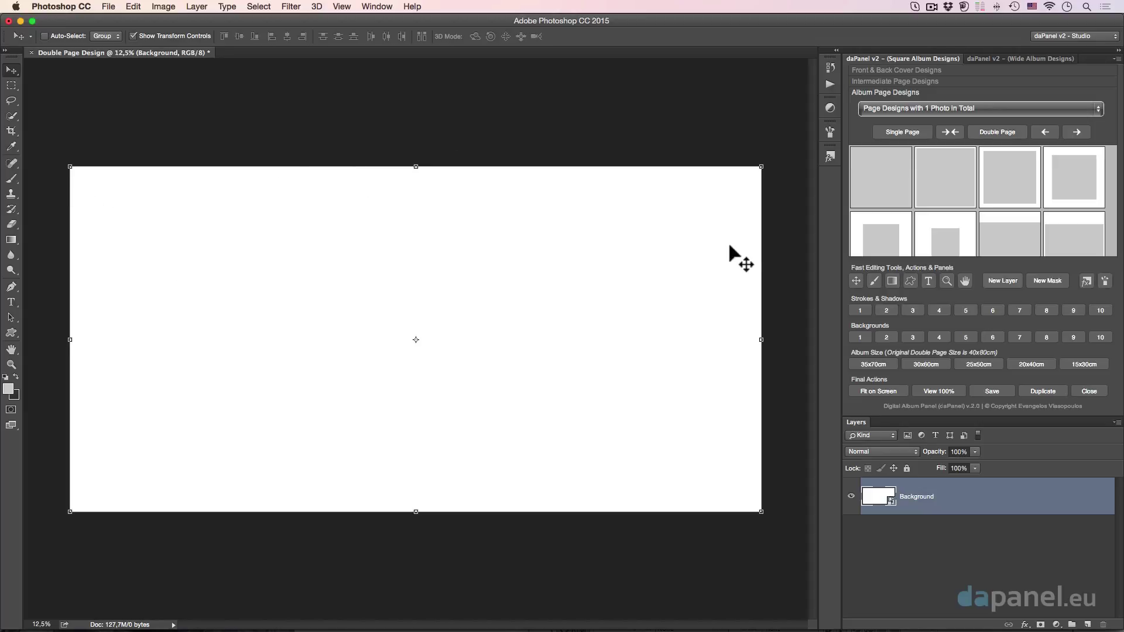
pyautogui.click(907, 108)
pyautogui.click(925, 164)
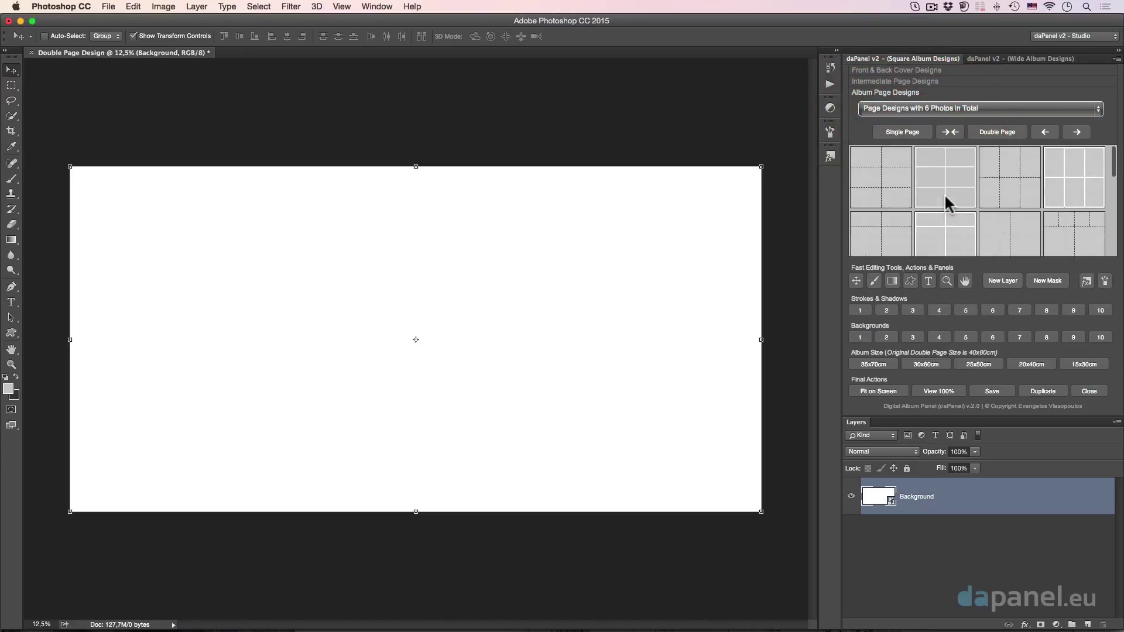
pyautogui.click(913, 108)
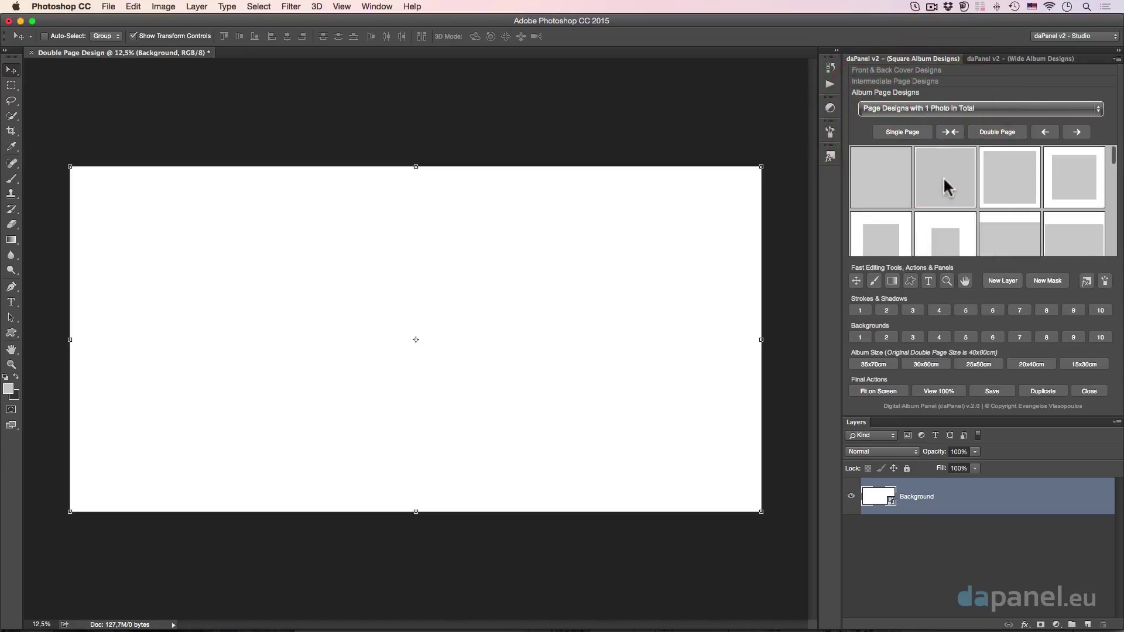
pyautogui.scroll(-2, 943, 176)
pyautogui.scroll(-2, 944, 176)
pyautogui.scroll(-2, 944, 177)
pyautogui.scroll(-2, 943, 177)
pyautogui.scroll(-1, 943, 177)
pyautogui.scroll(-2, 943, 177)
pyautogui.scroll(-2, 944, 177)
pyautogui.scroll(-2, 943, 177)
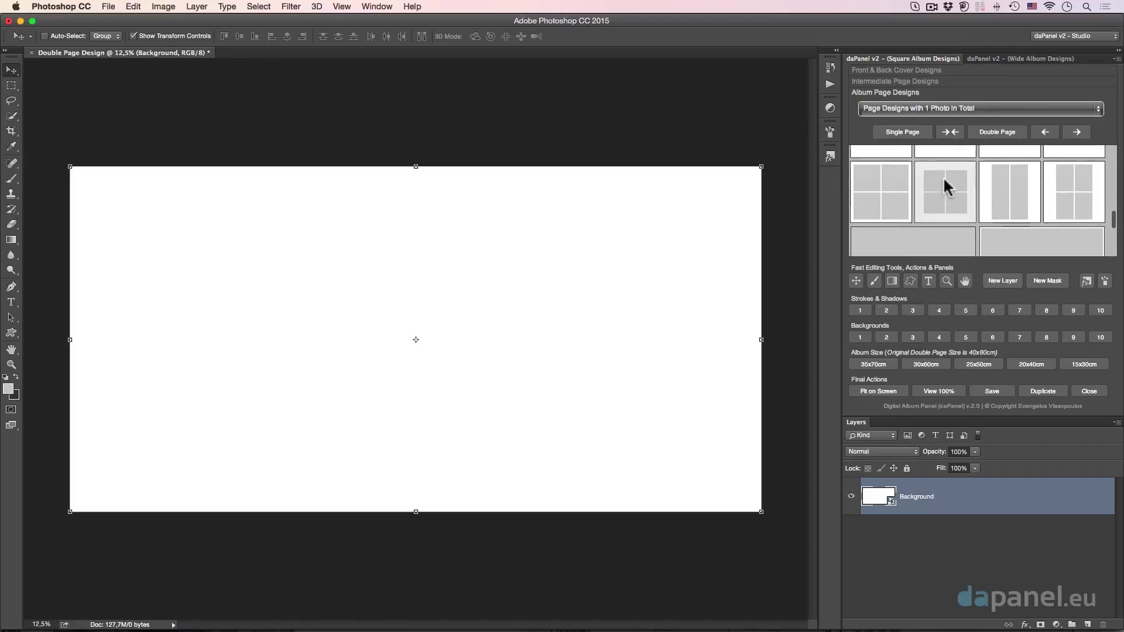
pyautogui.scroll(-1, 943, 177)
pyautogui.scroll(-1, 943, 177)
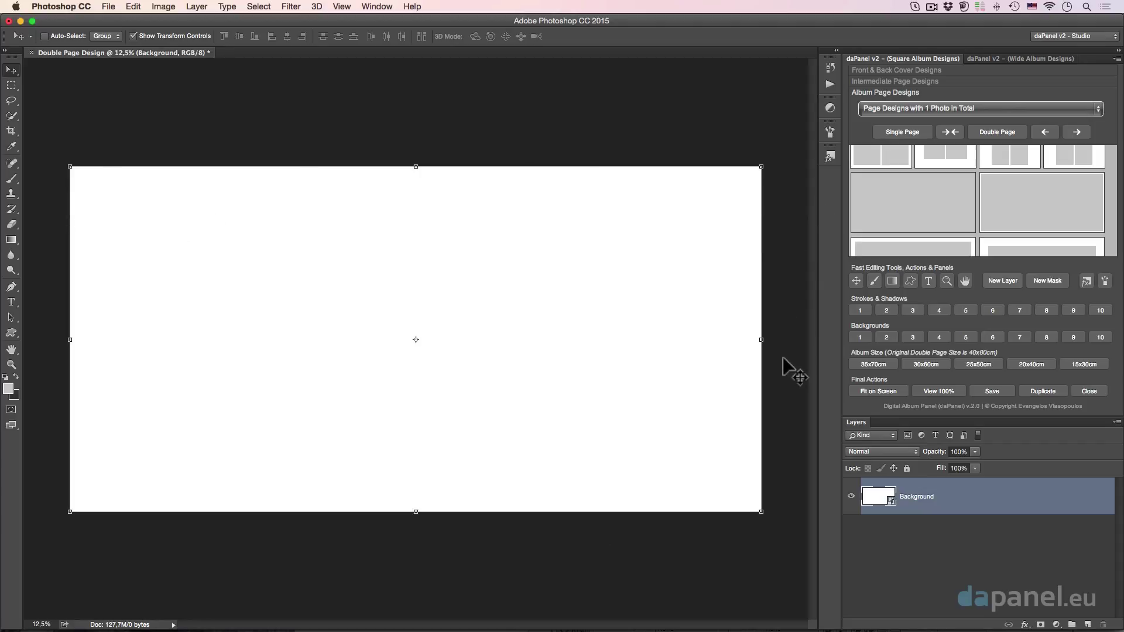
pyautogui.click(936, 199)
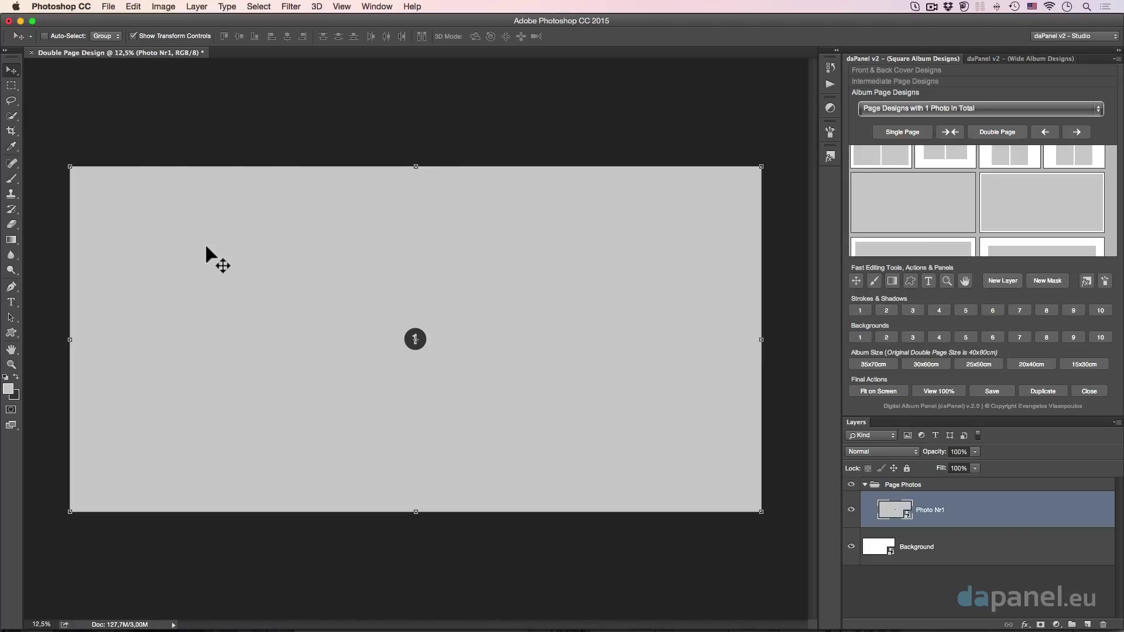
# - Replace the full-spread placeholder group with the thin-margin single-photo layout
pyautogui.click(914, 486)
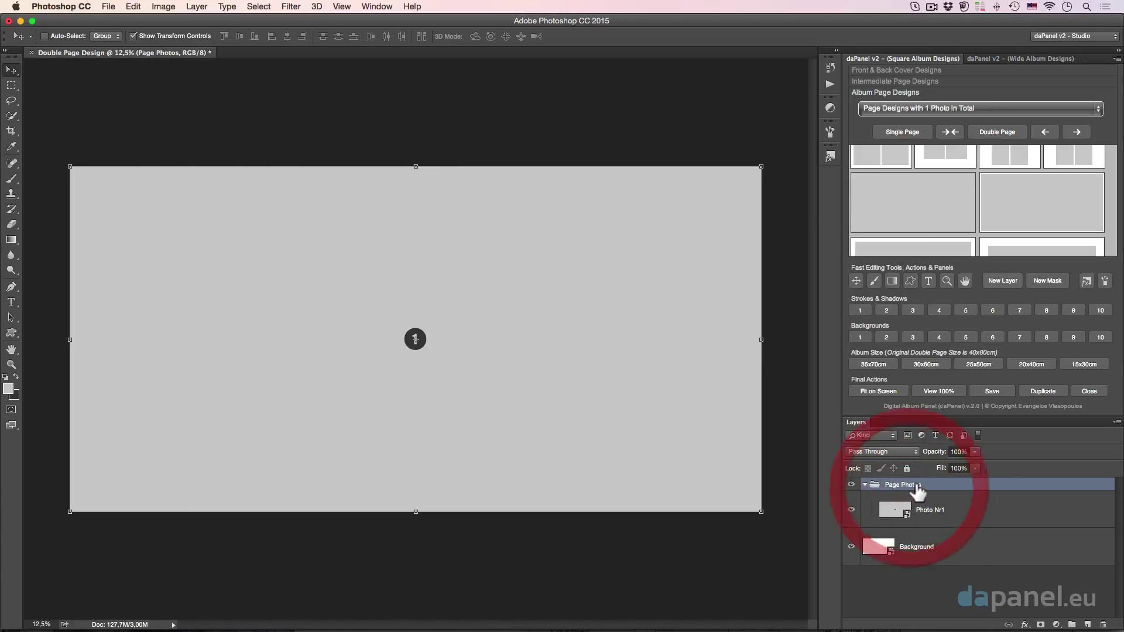
pyautogui.press('BackSpace')
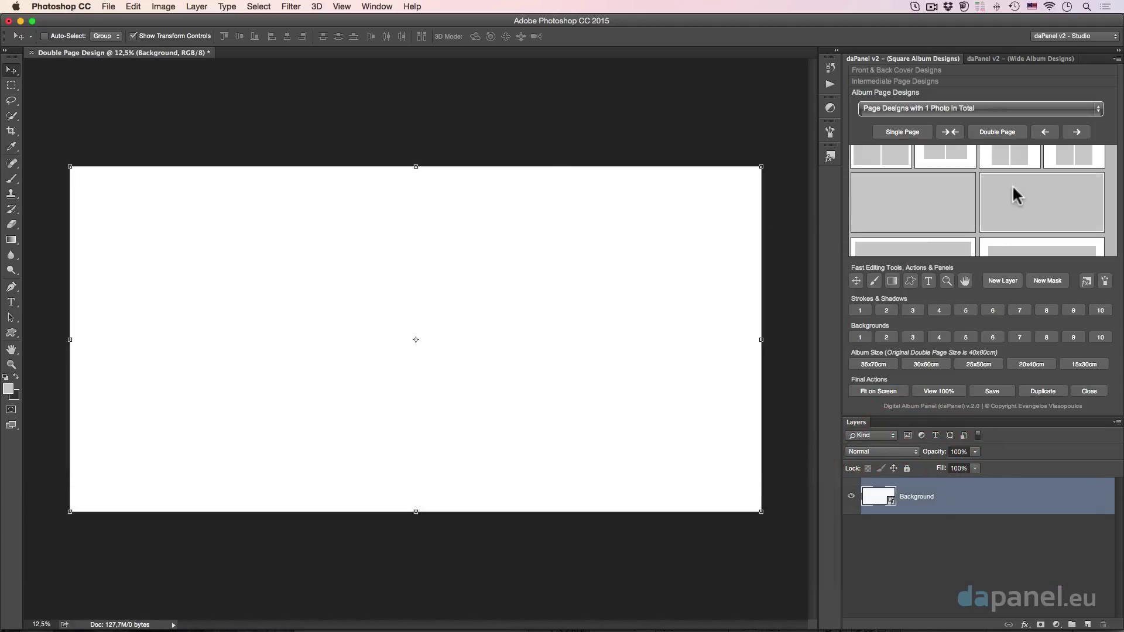
pyautogui.click(1010, 192)
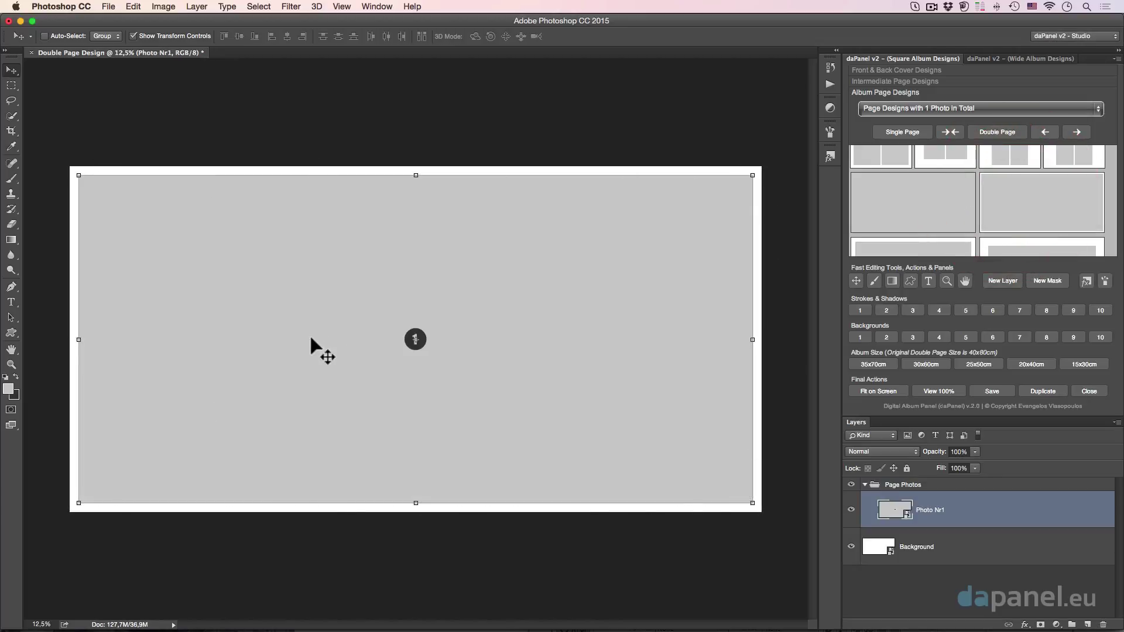
# - Swap in the centred smaller single-photo layout, then close the document without saving
pyautogui.click(878, 485)
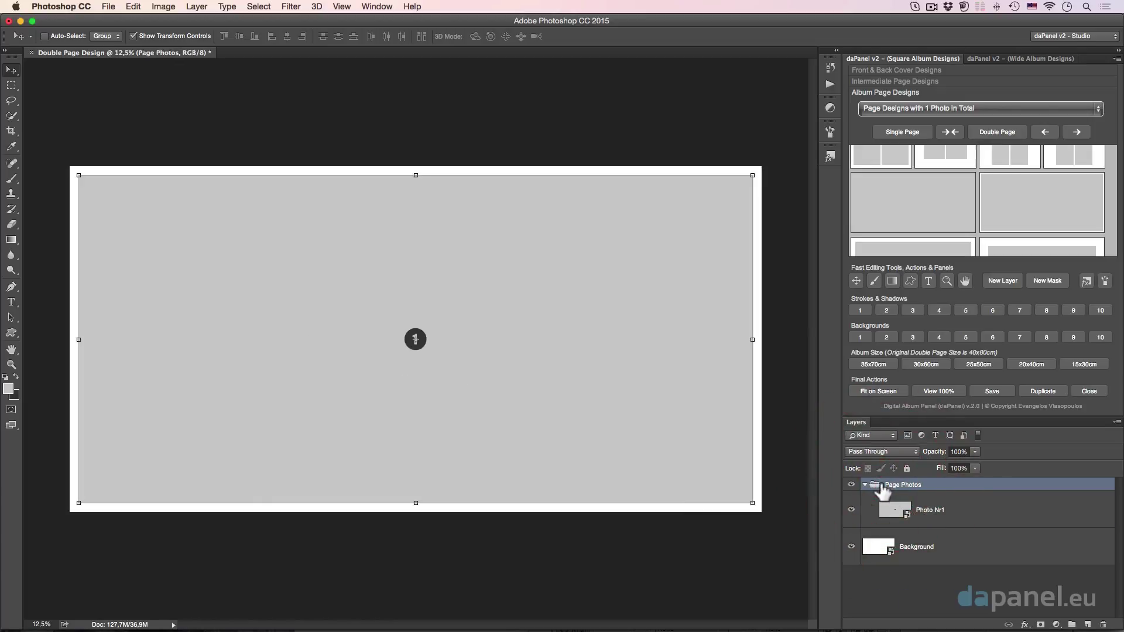
pyautogui.press('BackSpace')
pyautogui.scroll(-2, 948, 182)
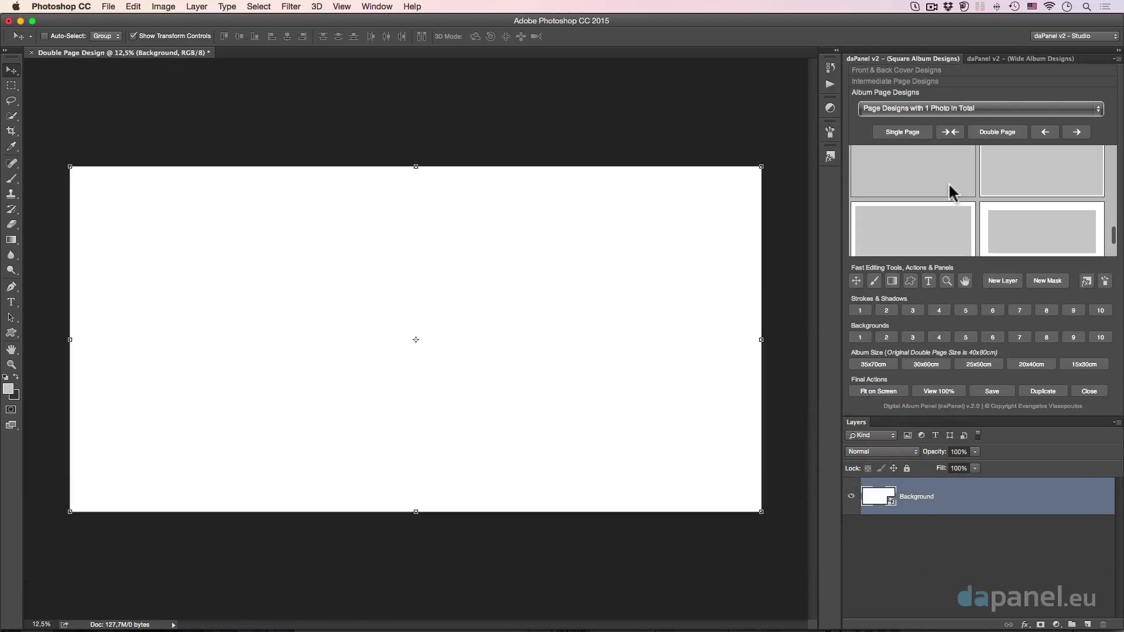
pyautogui.scroll(-2, 948, 182)
pyautogui.click(1002, 211)
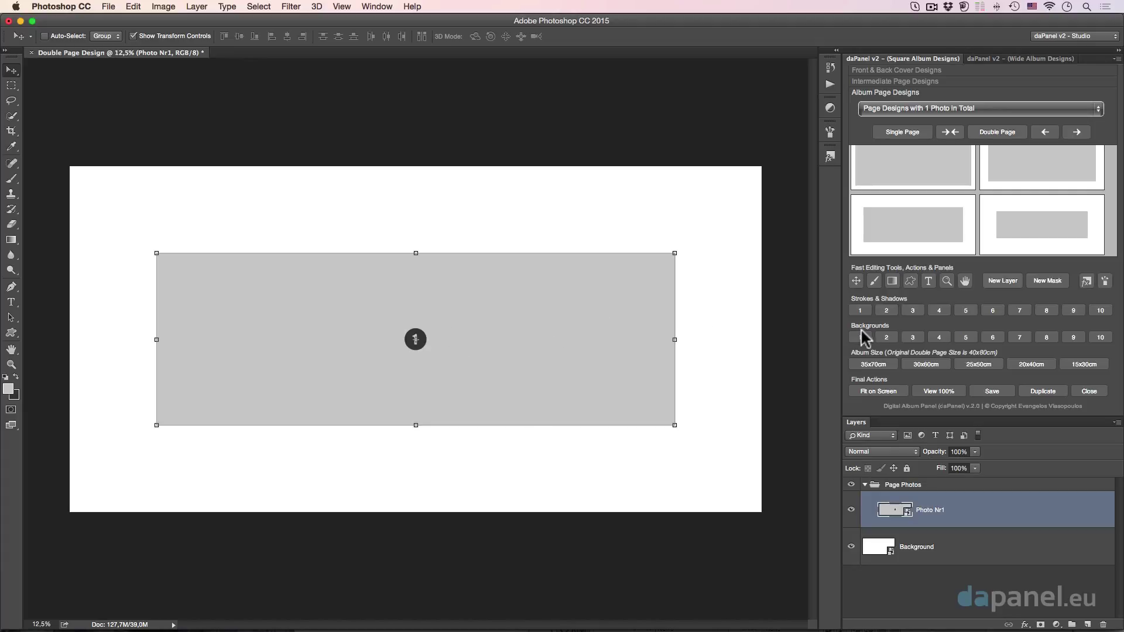
pyautogui.click(1091, 392)
pyautogui.click(527, 222)
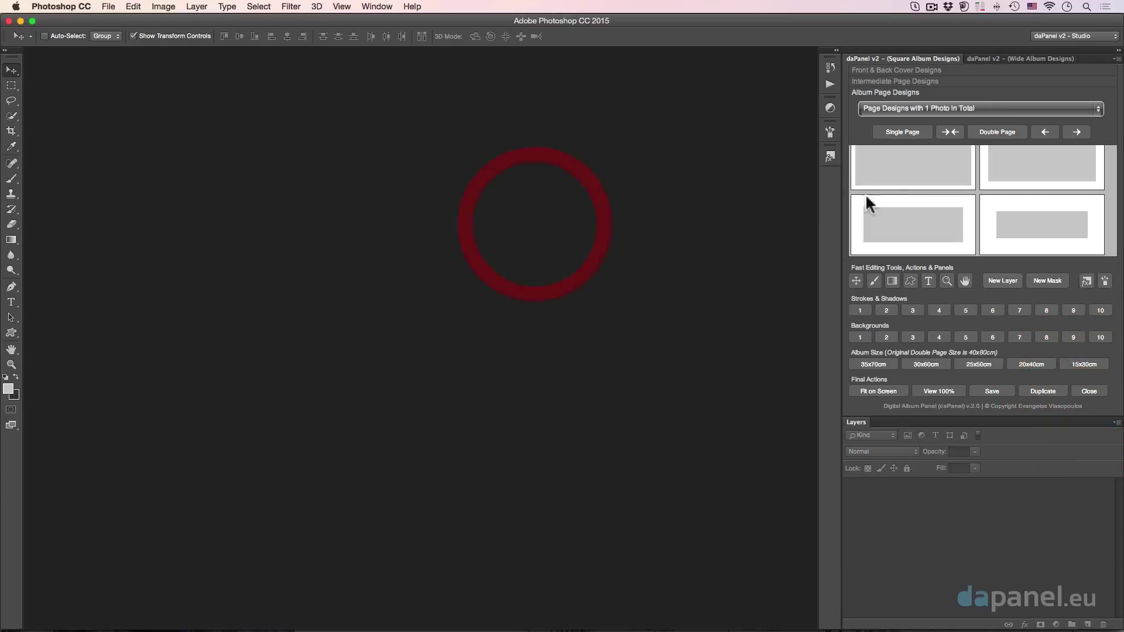
# - Create a Double Page spread using a layout from 'Page Designs with 6 Photos in Total'
pyautogui.click(994, 131)
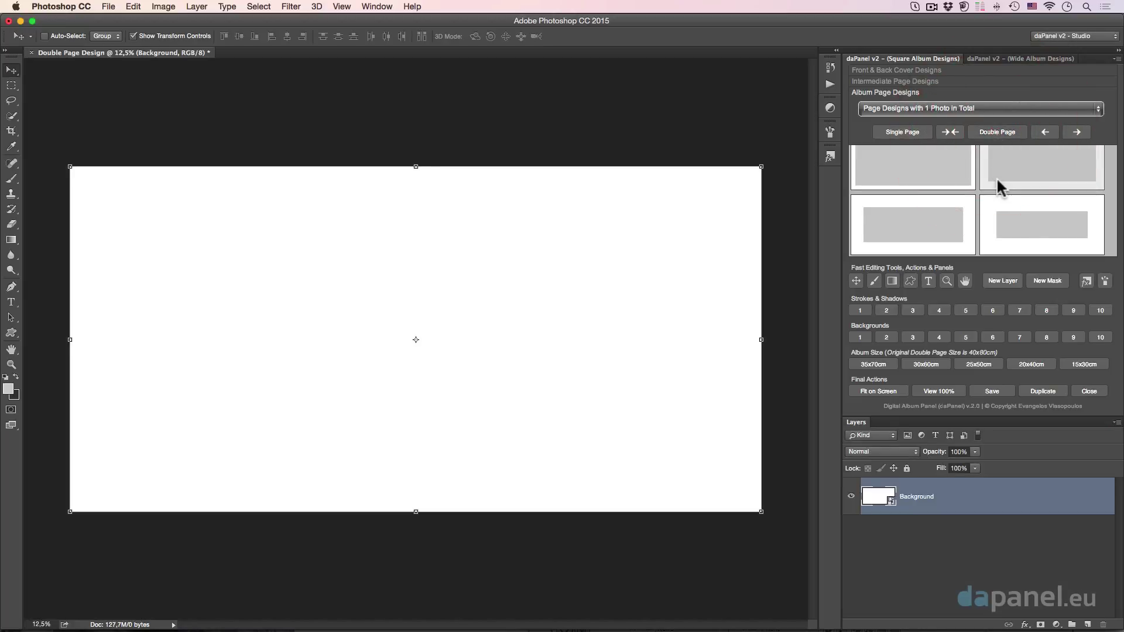
pyautogui.click(962, 111)
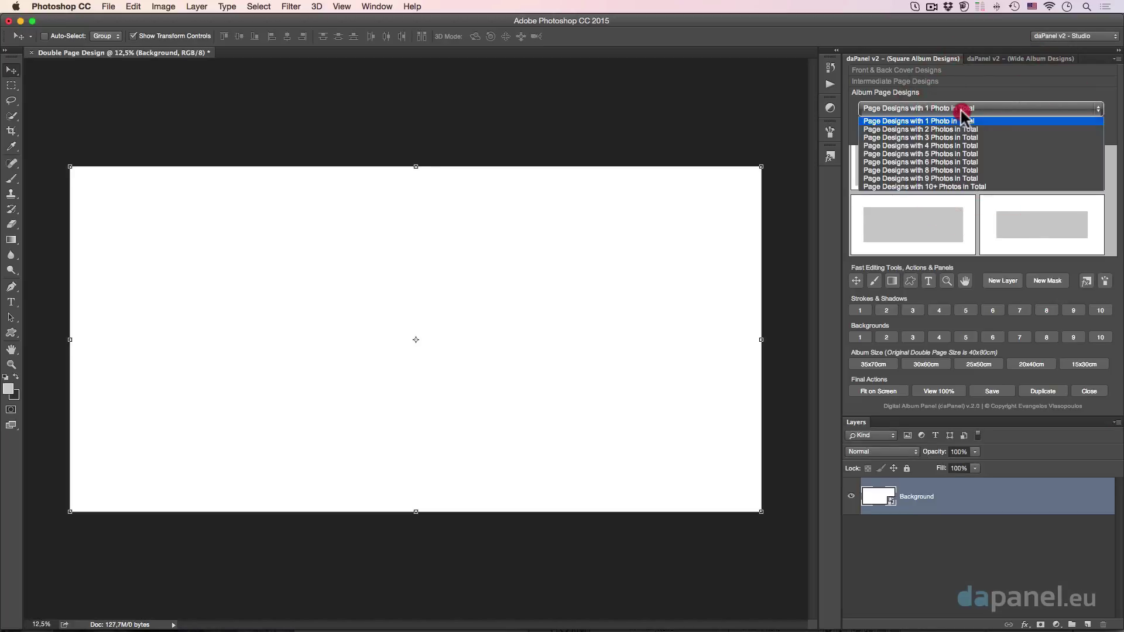
pyautogui.click(946, 162)
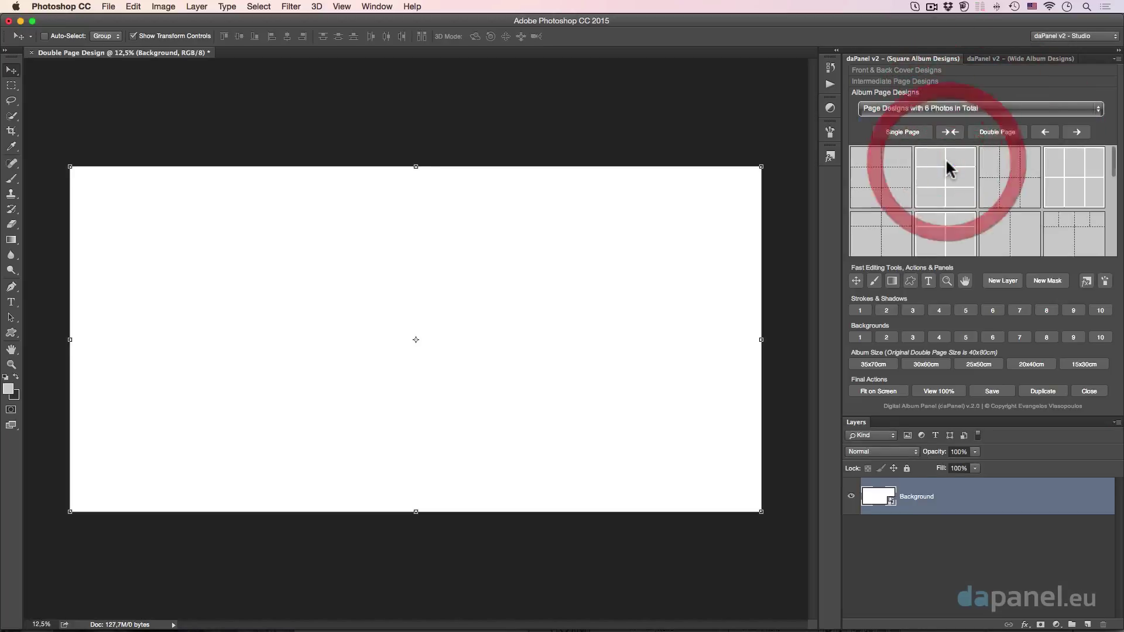
pyautogui.scroll(-2, 954, 167)
pyautogui.scroll(-2, 953, 166)
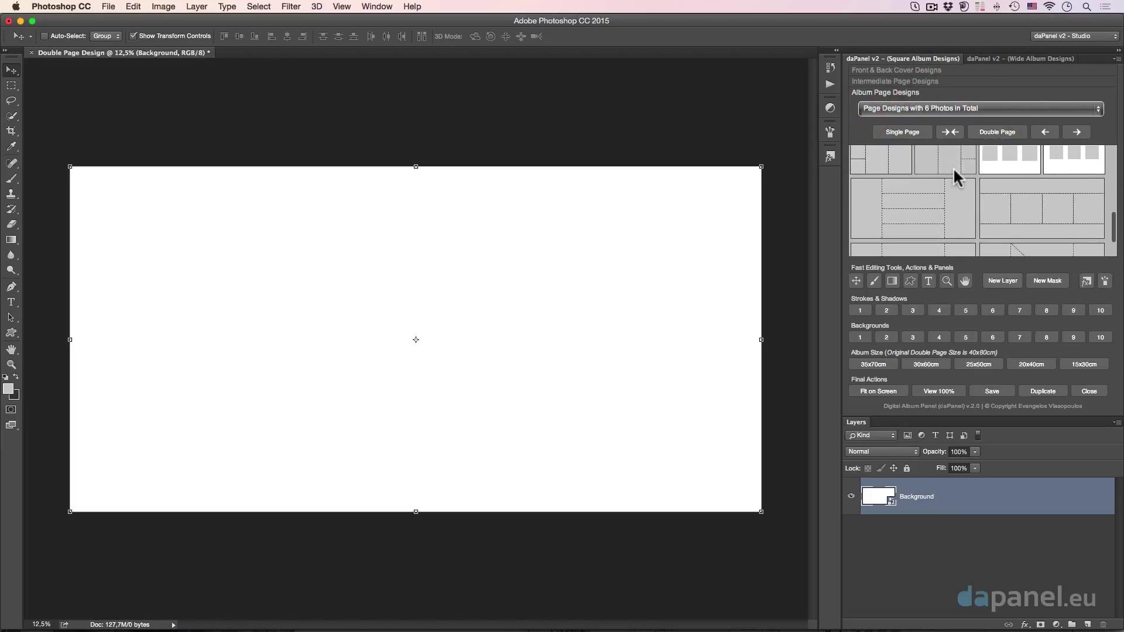
pyautogui.click(927, 184)
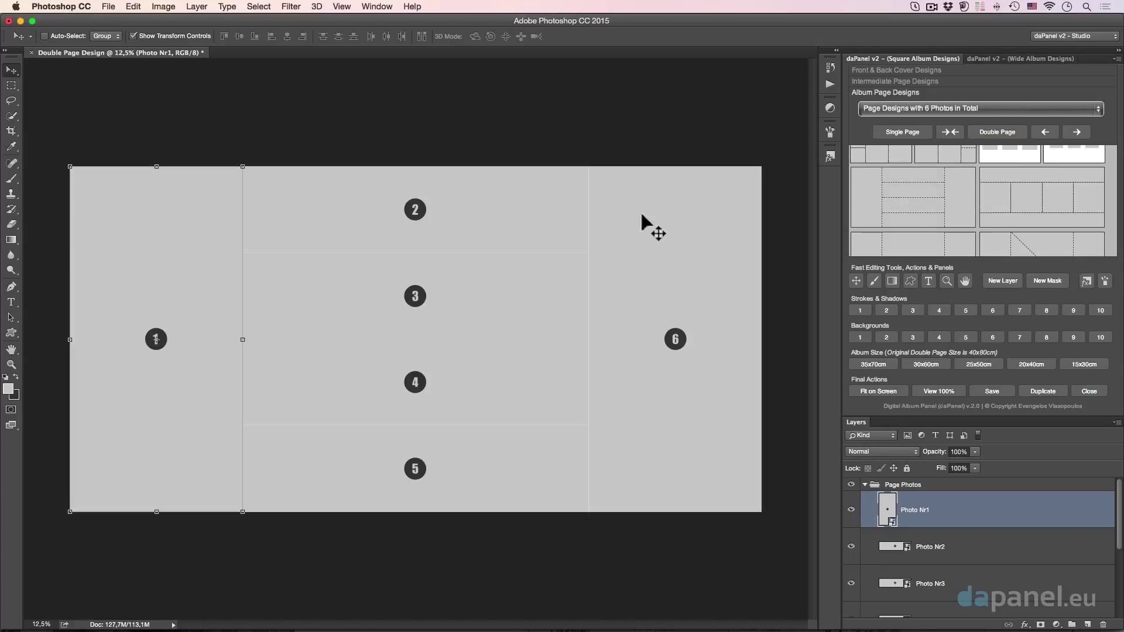
# - Hide placeholders Photo Nr2 and Nr5, select Photo Nr1, then close the document
pyautogui.press('alt')
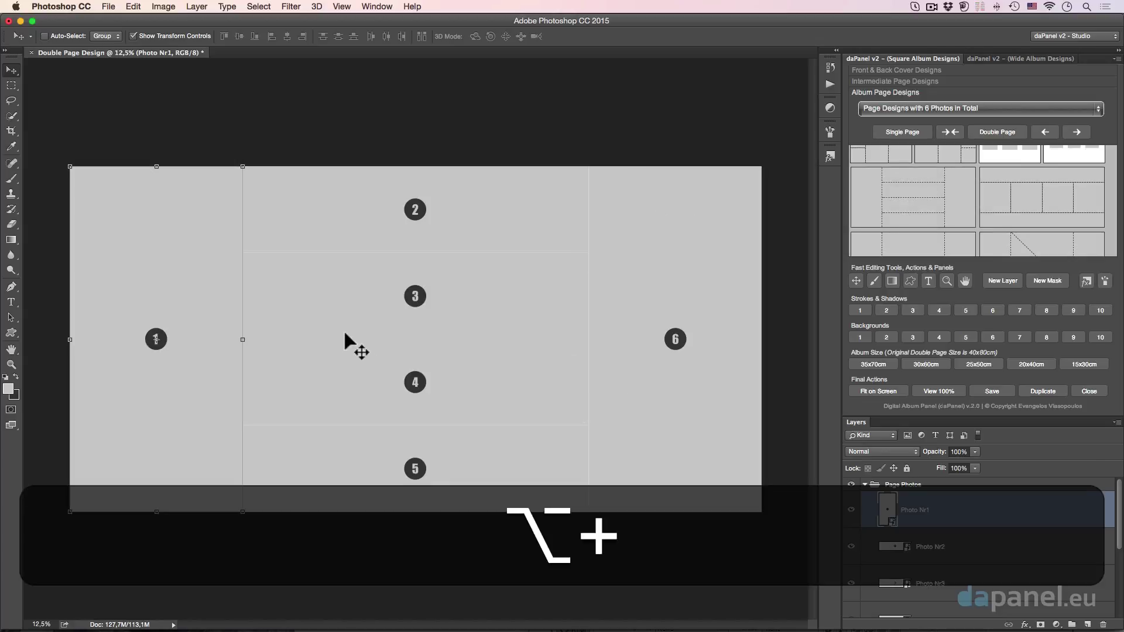
pyautogui.press('super+plus')
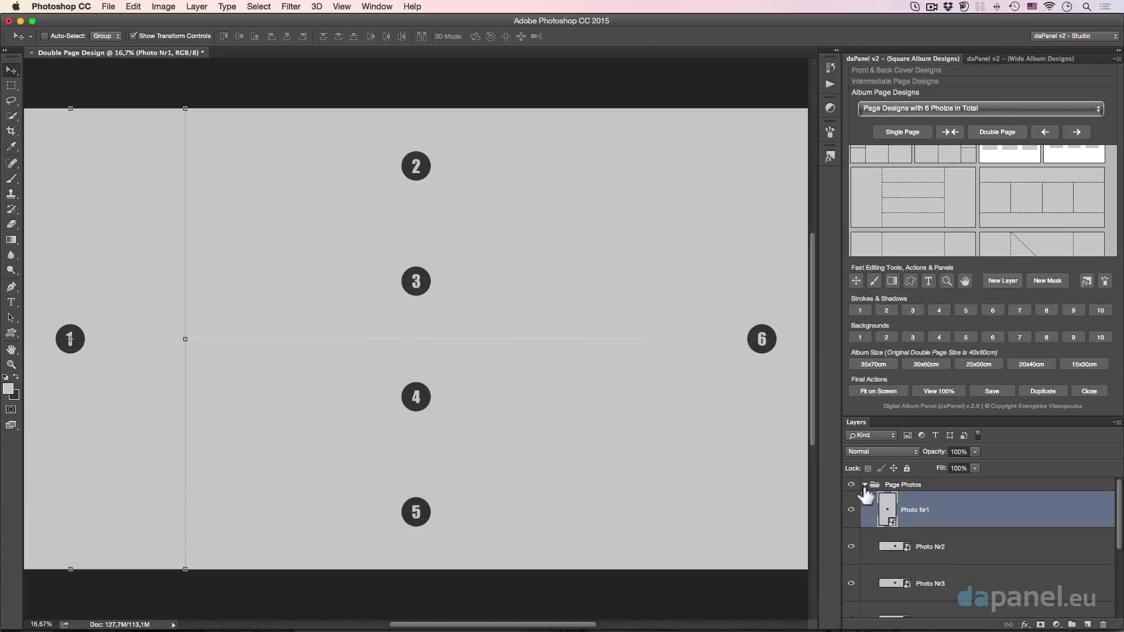
pyautogui.click(851, 547)
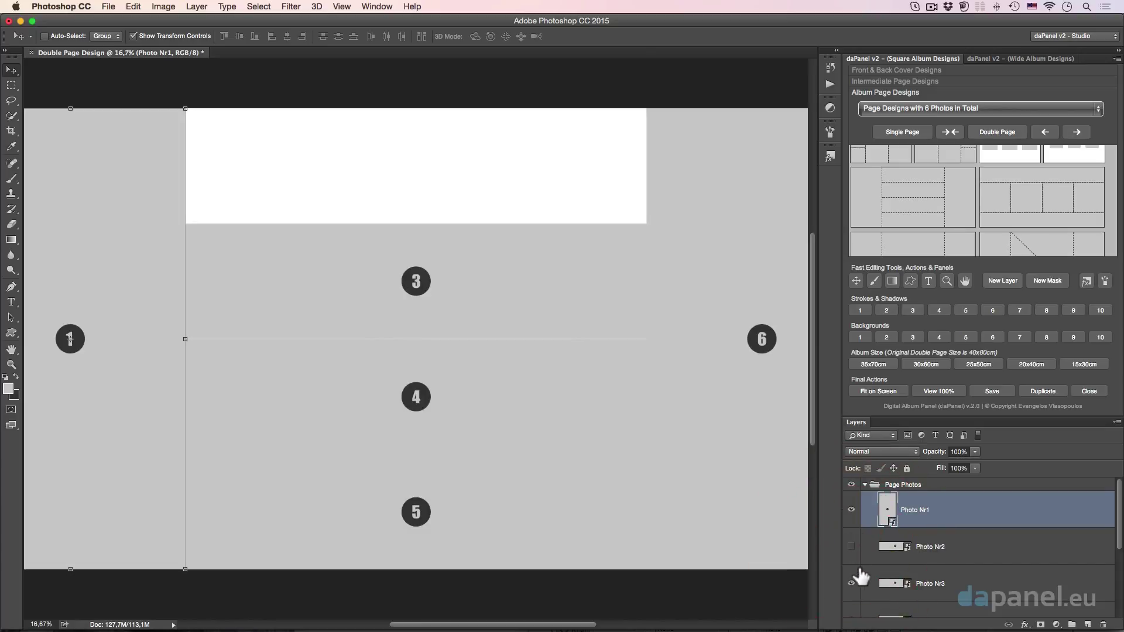
pyautogui.scroll(-1, 857, 571)
pyautogui.scroll(-1, 858, 577)
pyautogui.click(851, 594)
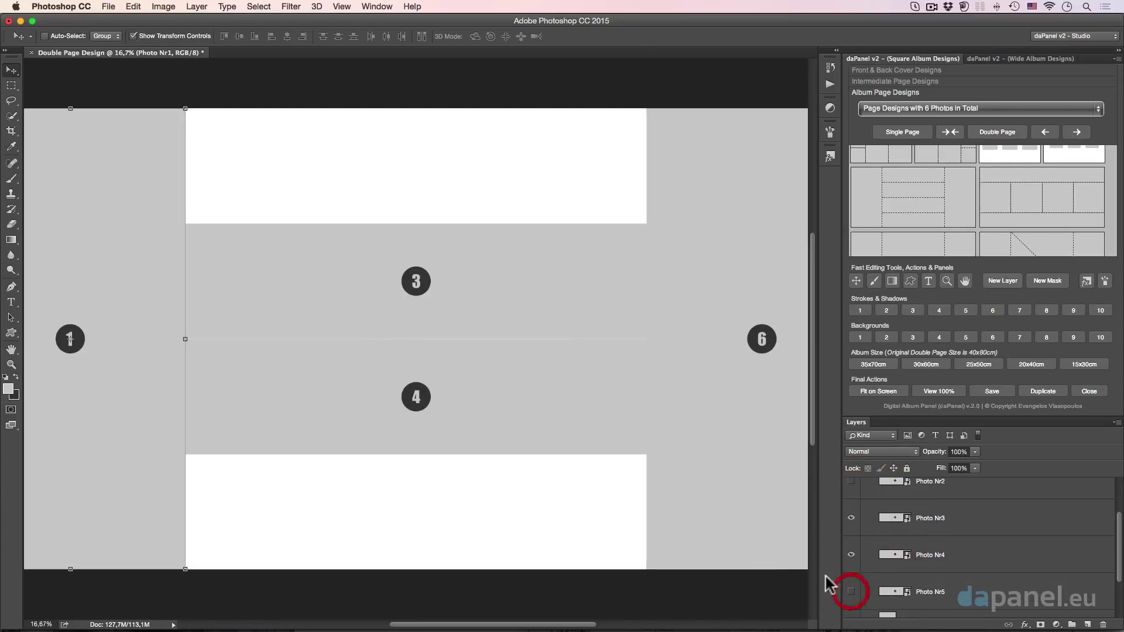
pyautogui.press('super+minus')
pyautogui.press('super+minus')
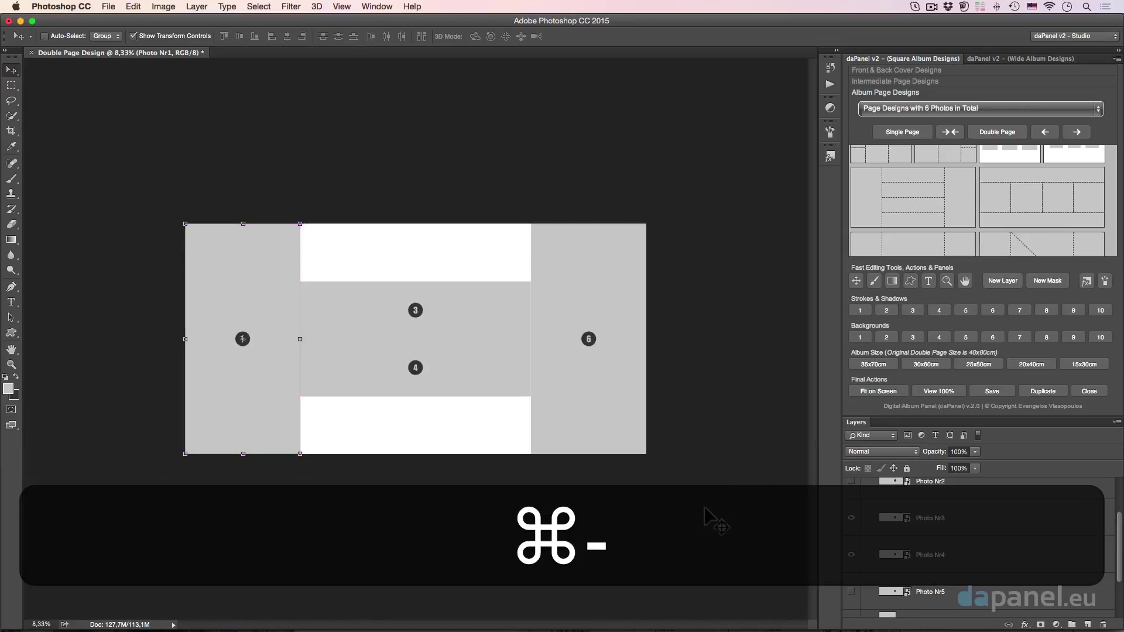
pyautogui.click(427, 159)
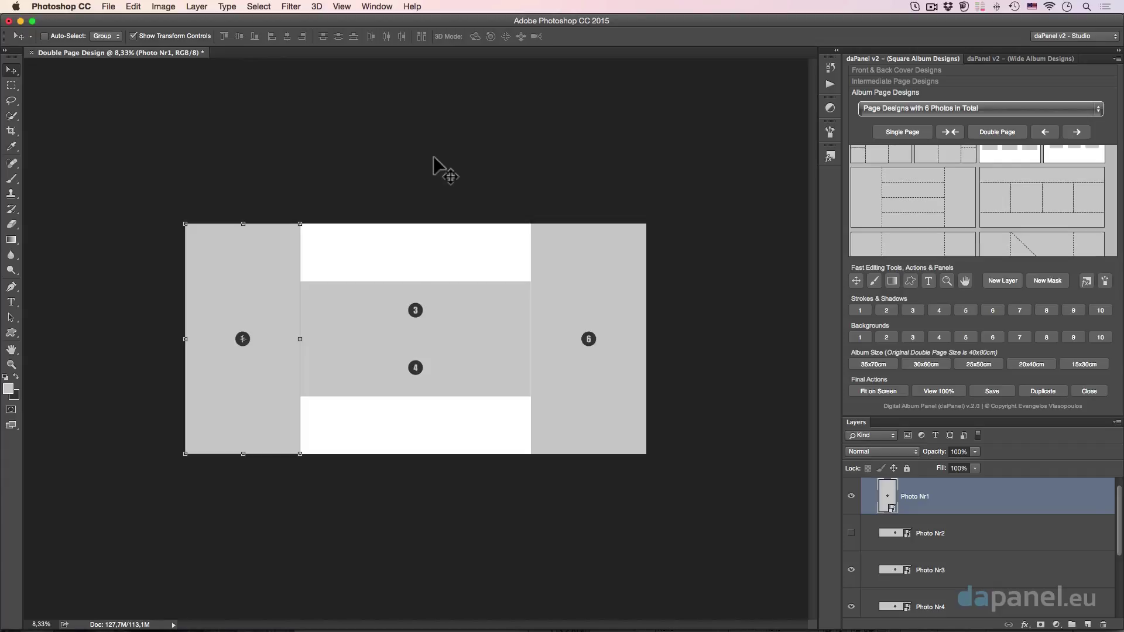
pyautogui.press('super+w')
# - Discard the six-photo spread and show the 'Page Designs with 10+ Photos in Total' category
pyautogui.click(511, 220)
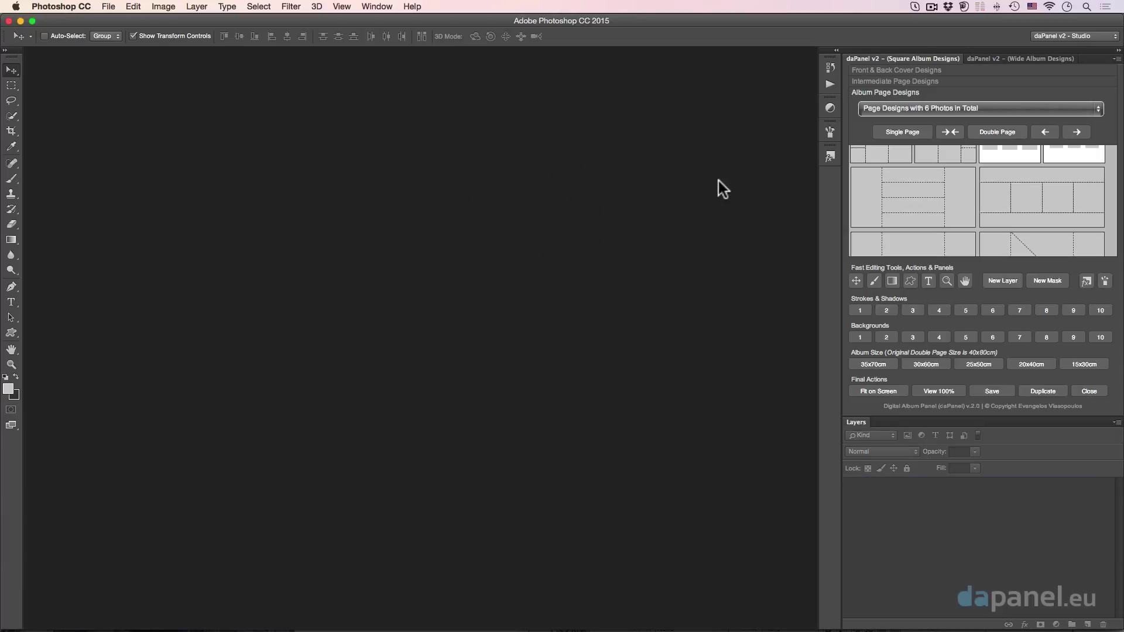
pyautogui.click(977, 110)
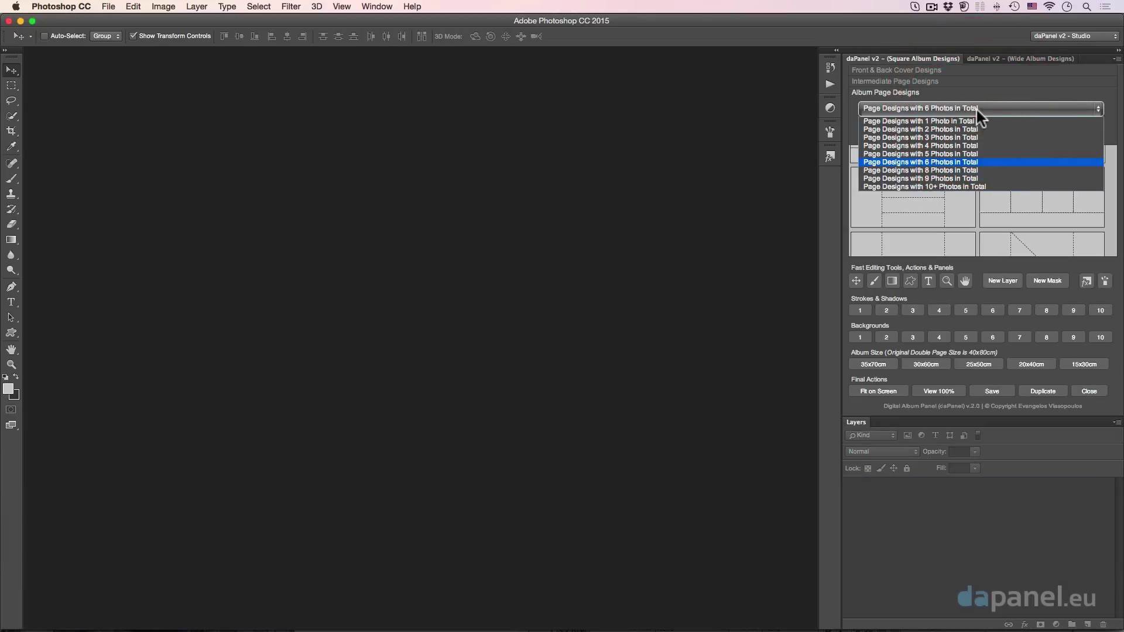
pyautogui.click(939, 186)
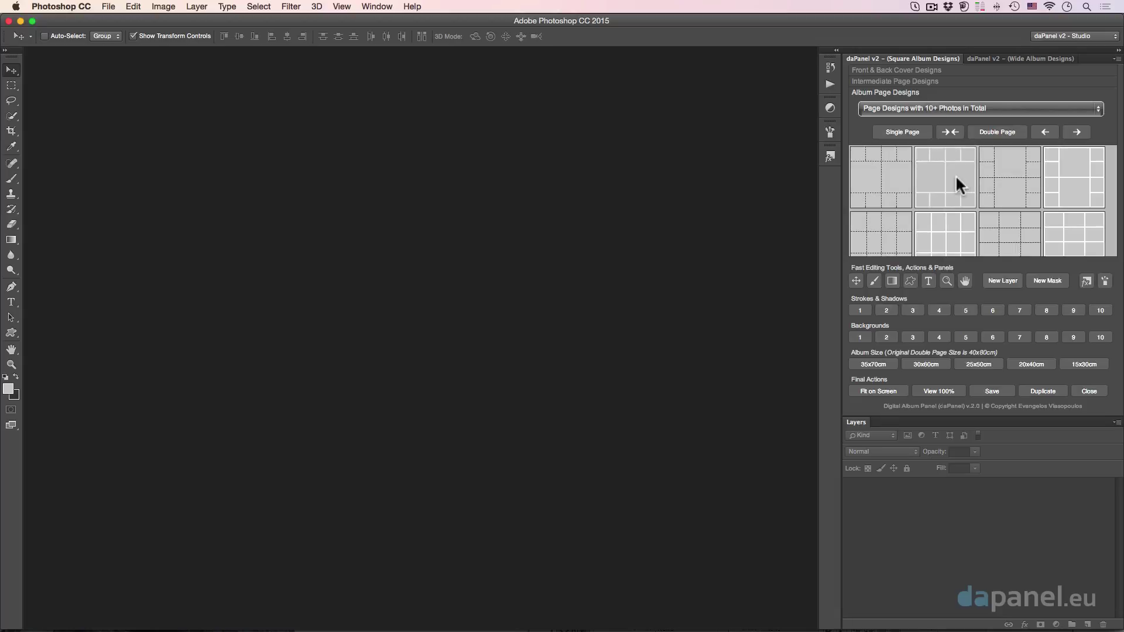
pyautogui.scroll(-2, 955, 175)
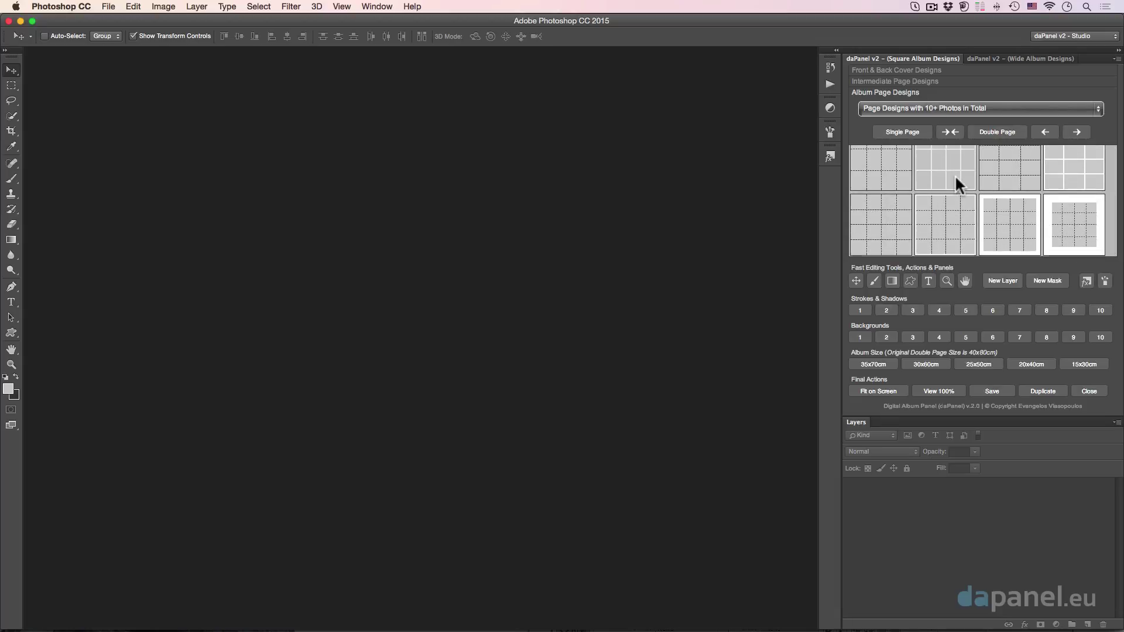
pyautogui.scroll(2, 954, 175)
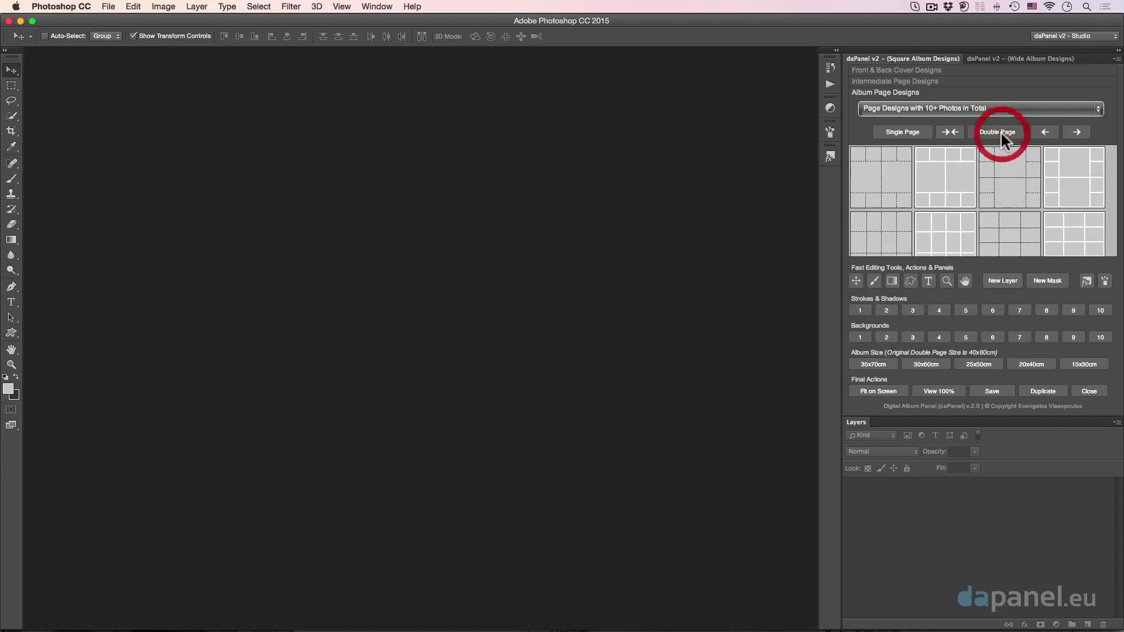
# - Create a new Double Page spread with the 16-photo grid moved onto the left page
pyautogui.click(1000, 130)
pyautogui.scroll(-2, 994, 173)
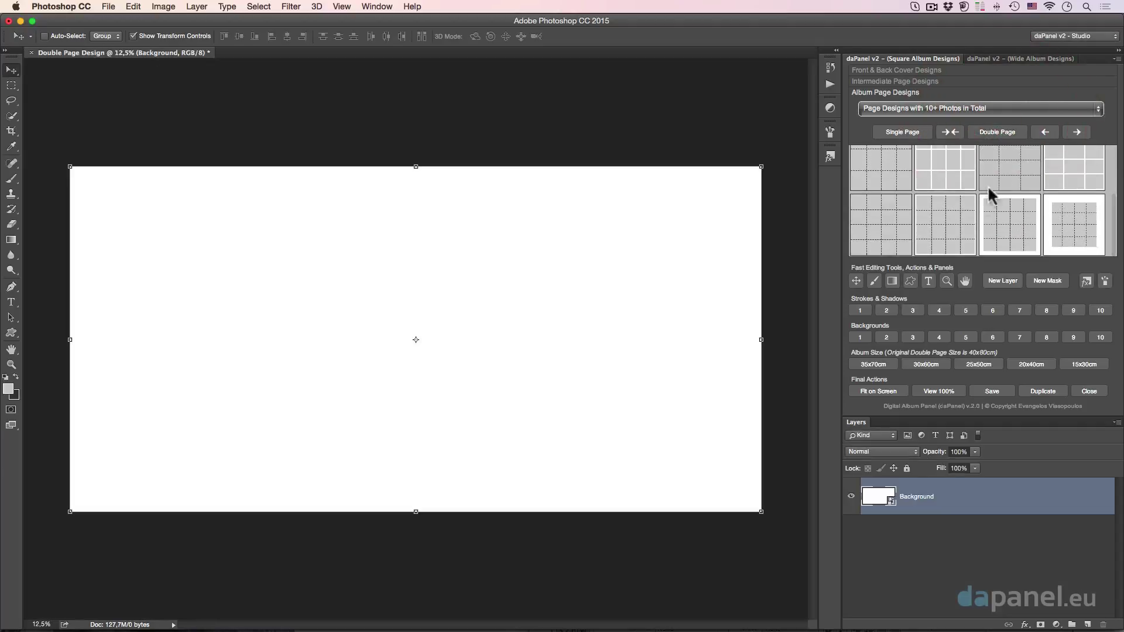
pyautogui.click(871, 220)
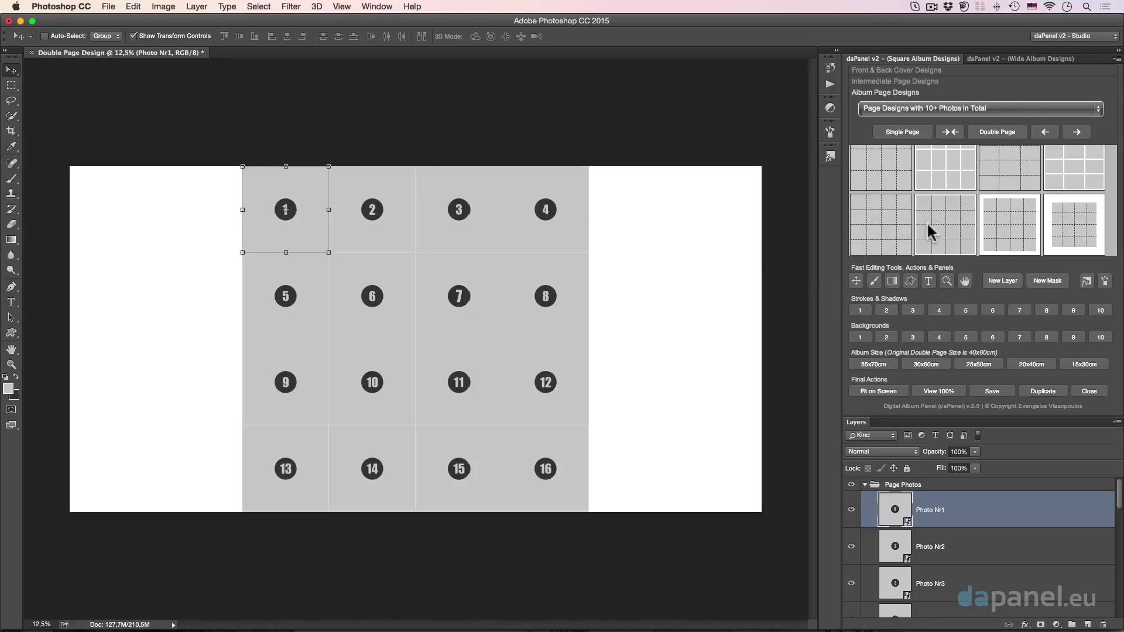
pyautogui.click(1045, 132)
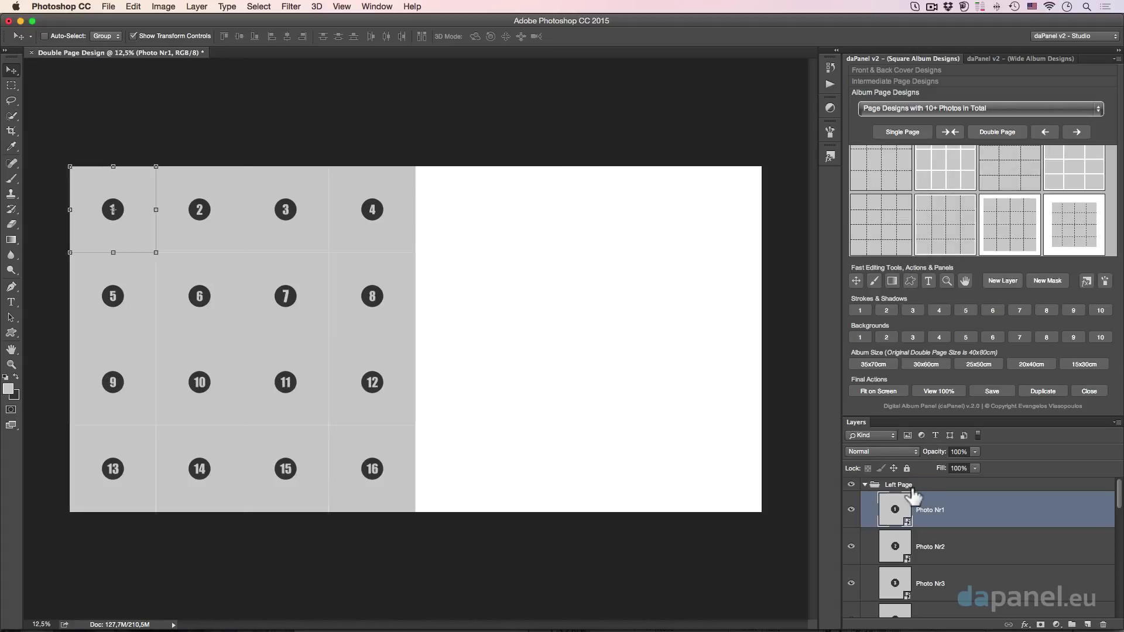
pyautogui.scroll(-3, 949, 532)
pyautogui.scroll(-3, 949, 533)
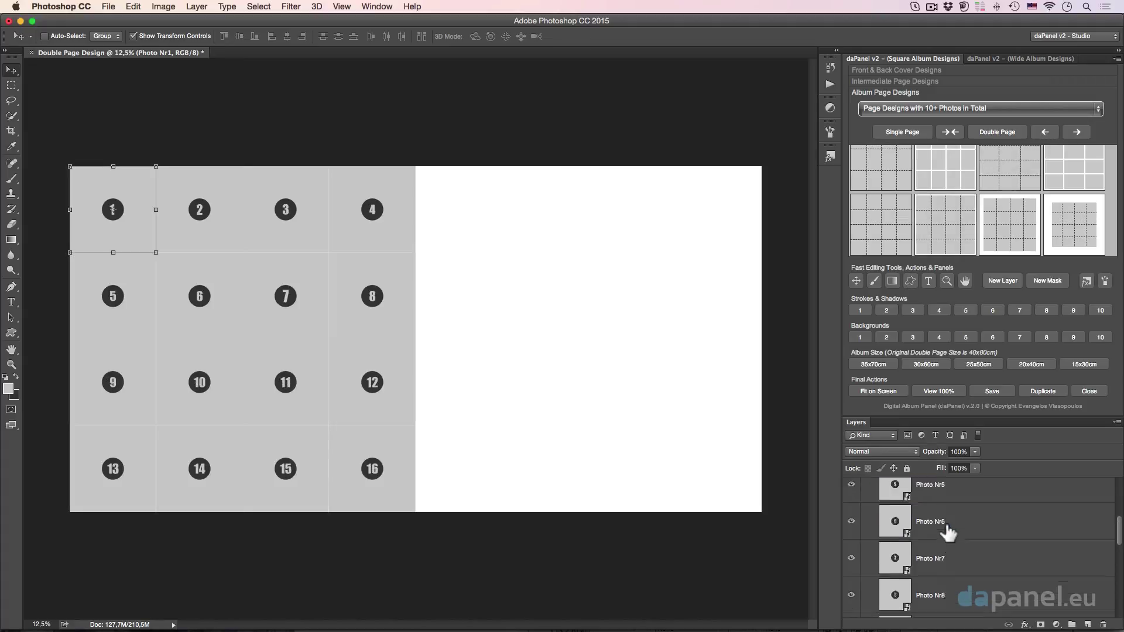
pyautogui.scroll(-2, 949, 533)
pyautogui.scroll(-2, 948, 532)
pyautogui.scroll(-2, 950, 533)
pyautogui.scroll(-1, 949, 532)
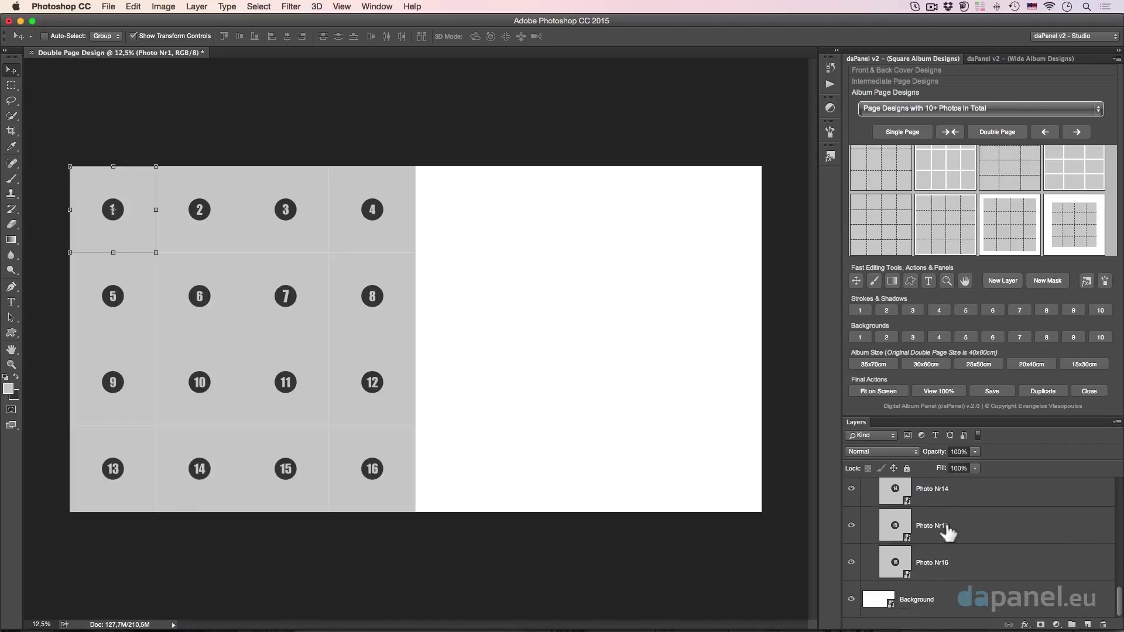
pyautogui.keyDown('shift'); pyautogui.click(964, 568); pyautogui.keyUp('shift')
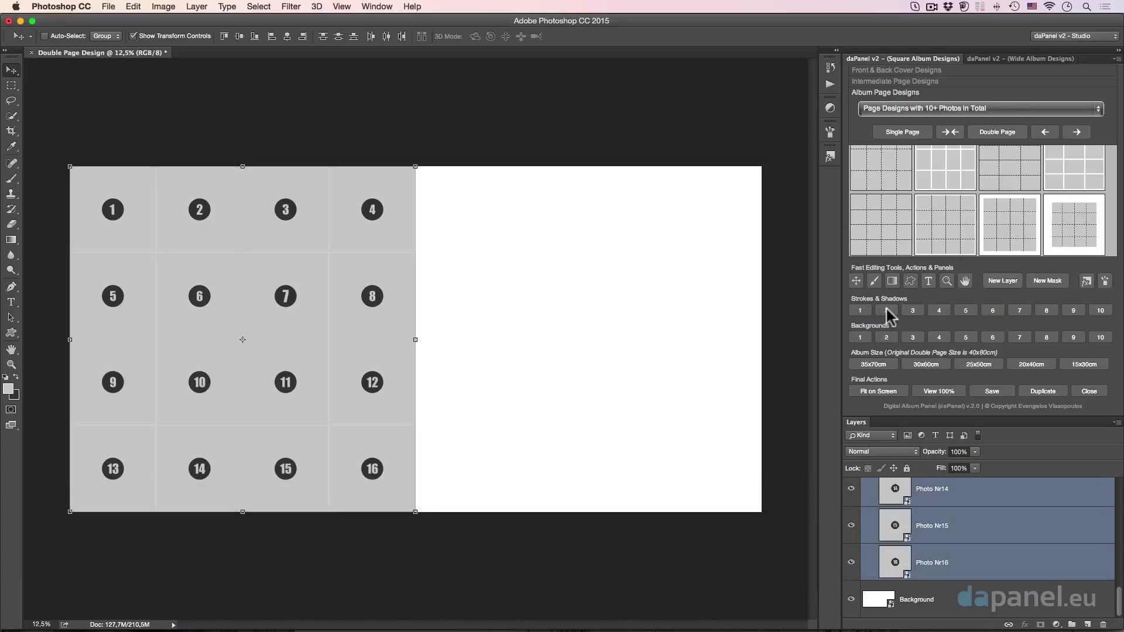
pyautogui.click(886, 310)
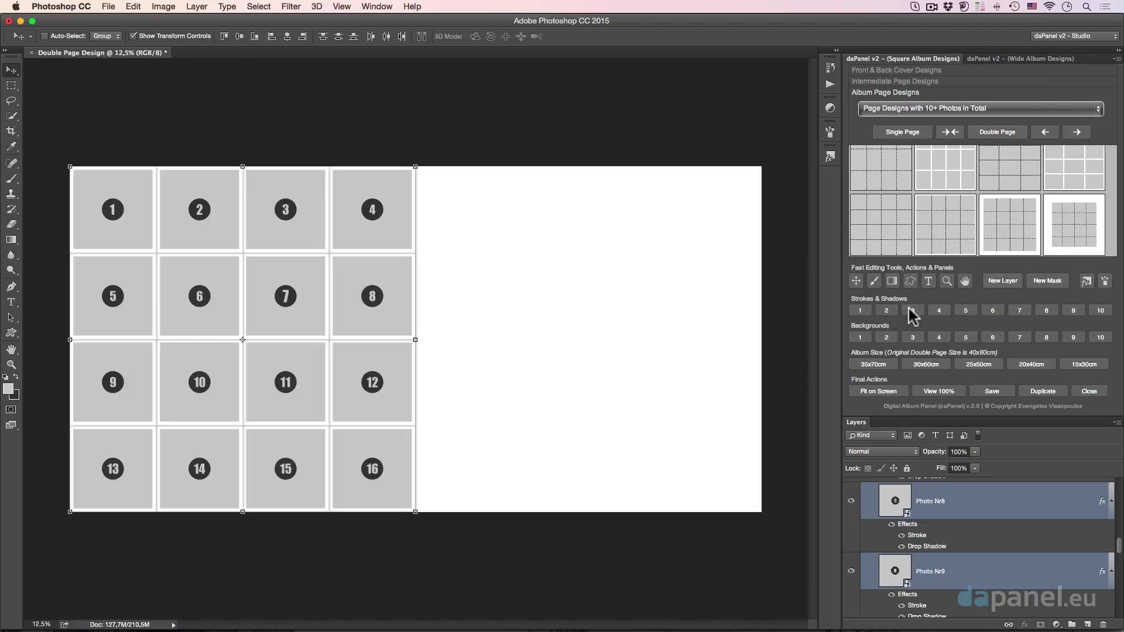
pyautogui.click(910, 309)
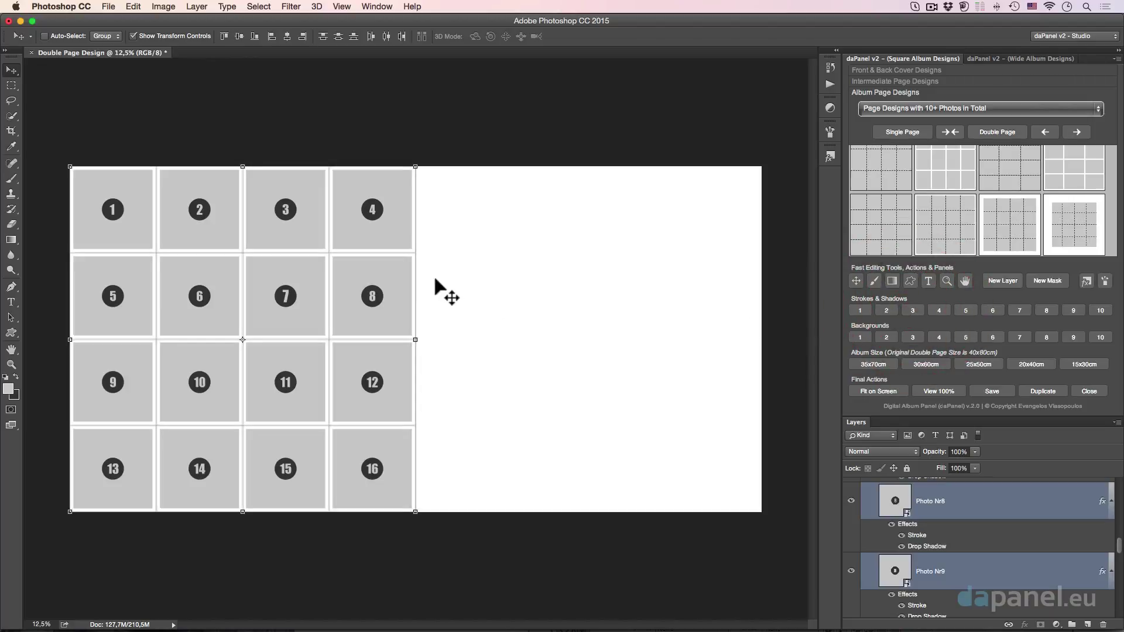
pyautogui.click(863, 310)
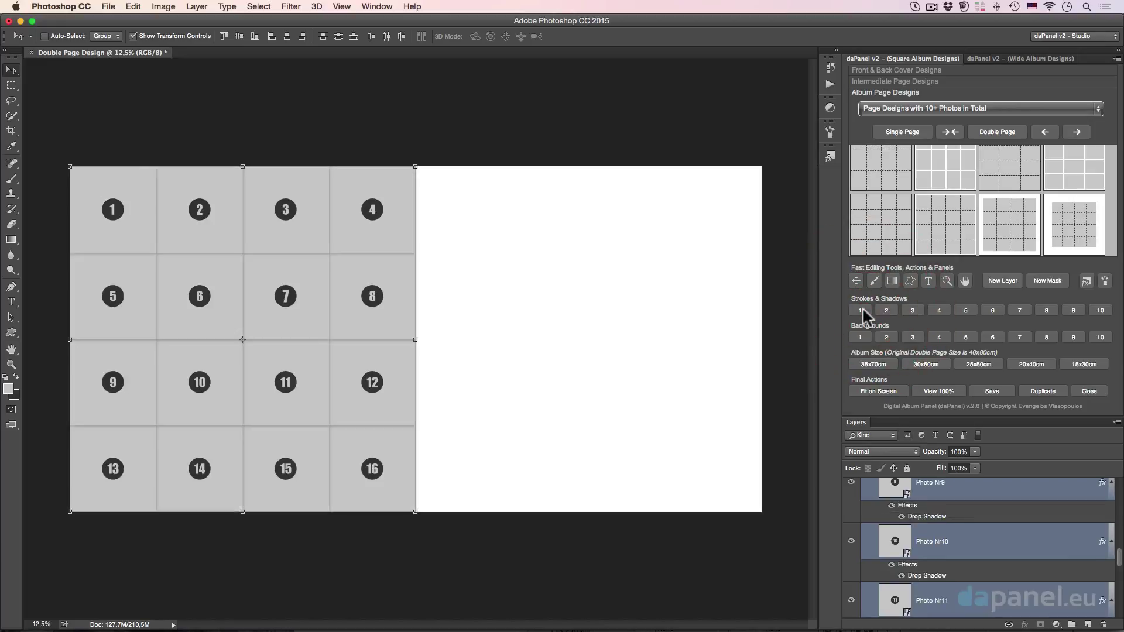
pyautogui.click(939, 311)
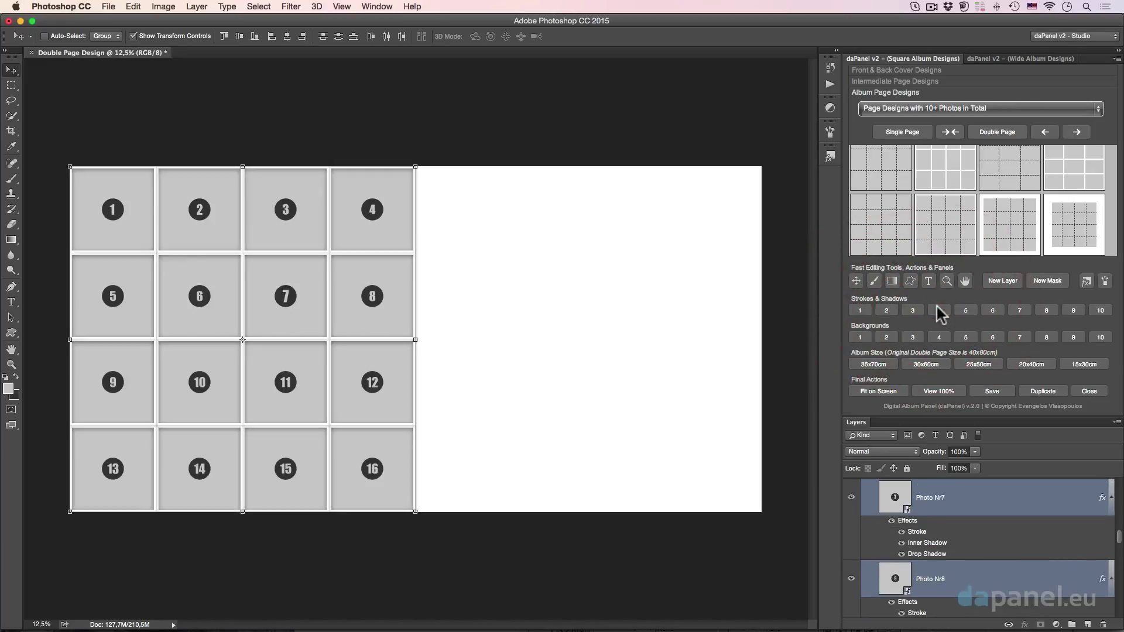
pyautogui.click(964, 310)
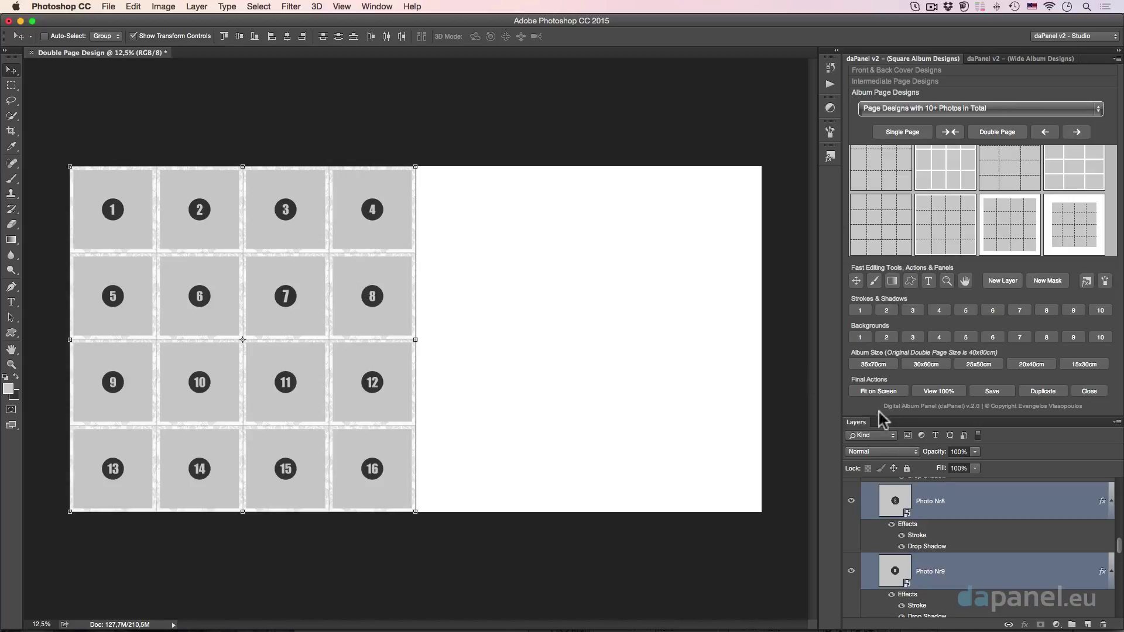
pyautogui.click(1087, 281)
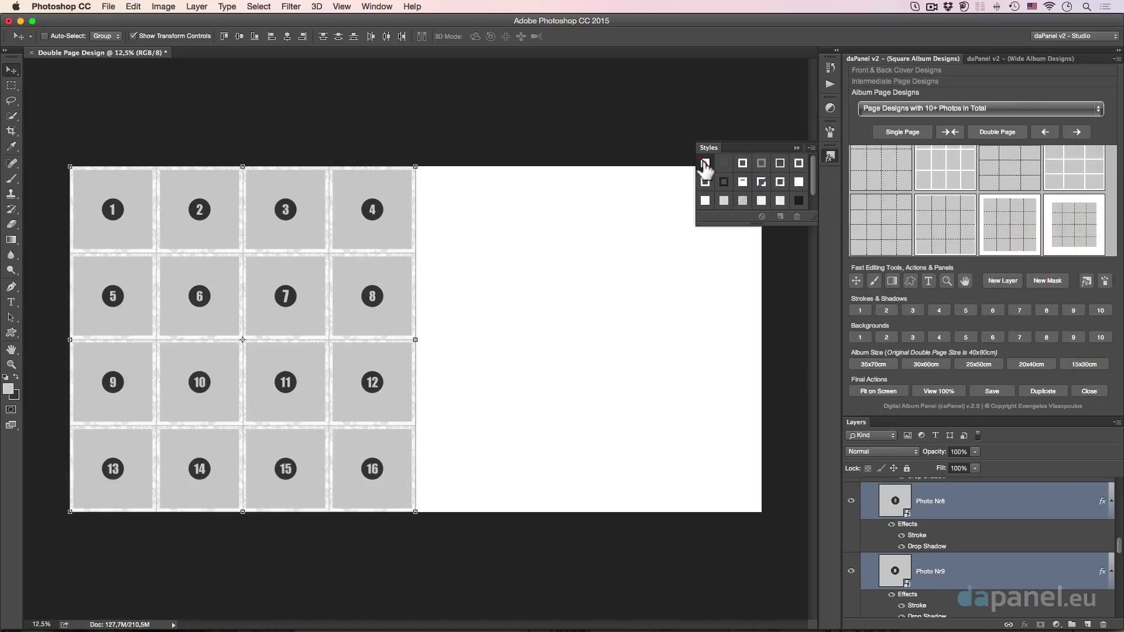
pyautogui.click(703, 163)
pyautogui.click(830, 155)
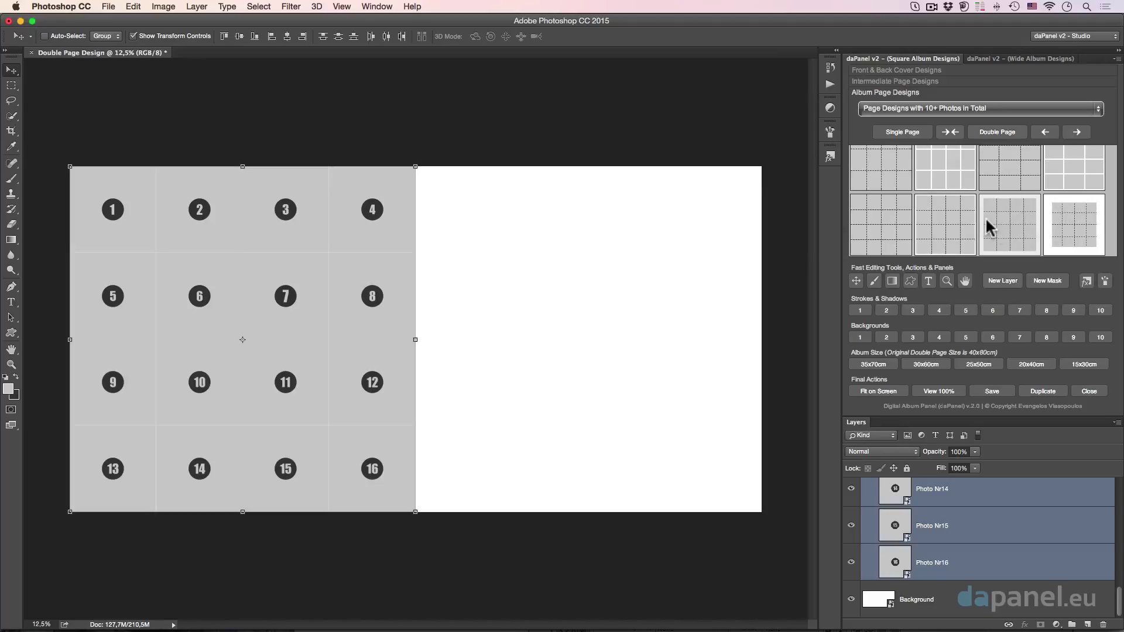
pyautogui.scroll(5, 986, 217)
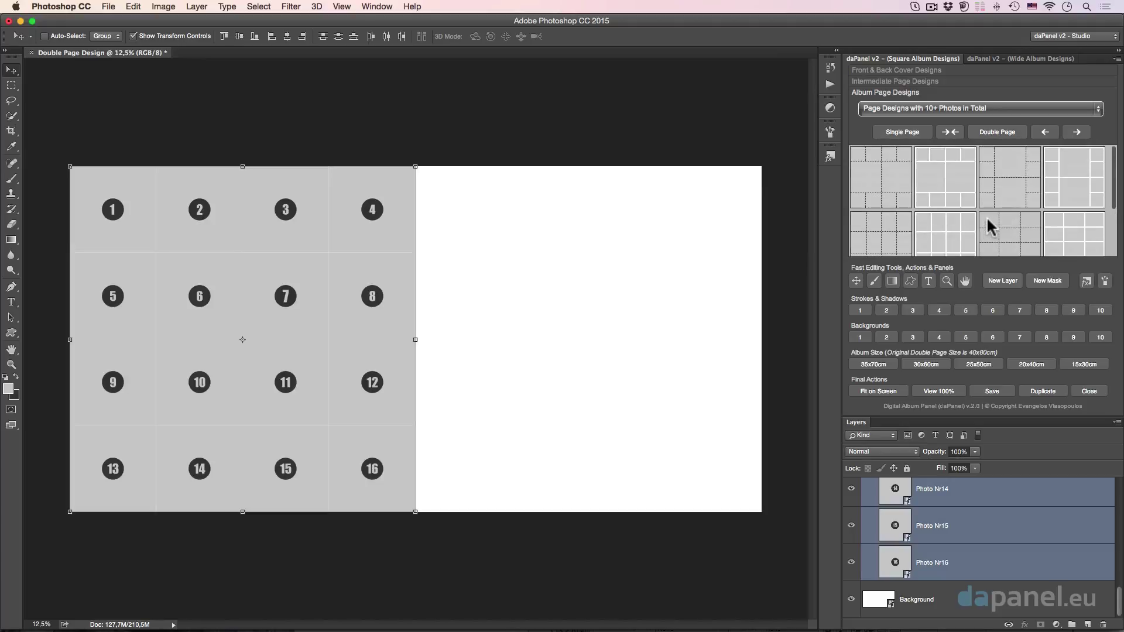
# - Place a square placeholder from daPanel's 'Page Designs with 1 Photo in Total' on the right page
pyautogui.click(947, 112)
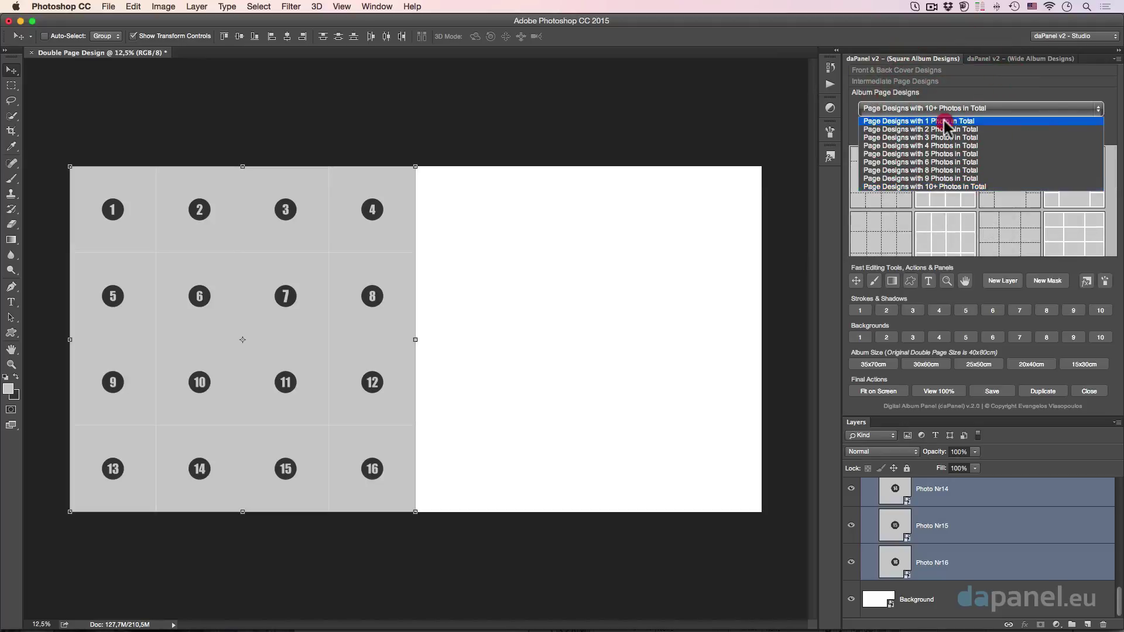
pyautogui.click(944, 120)
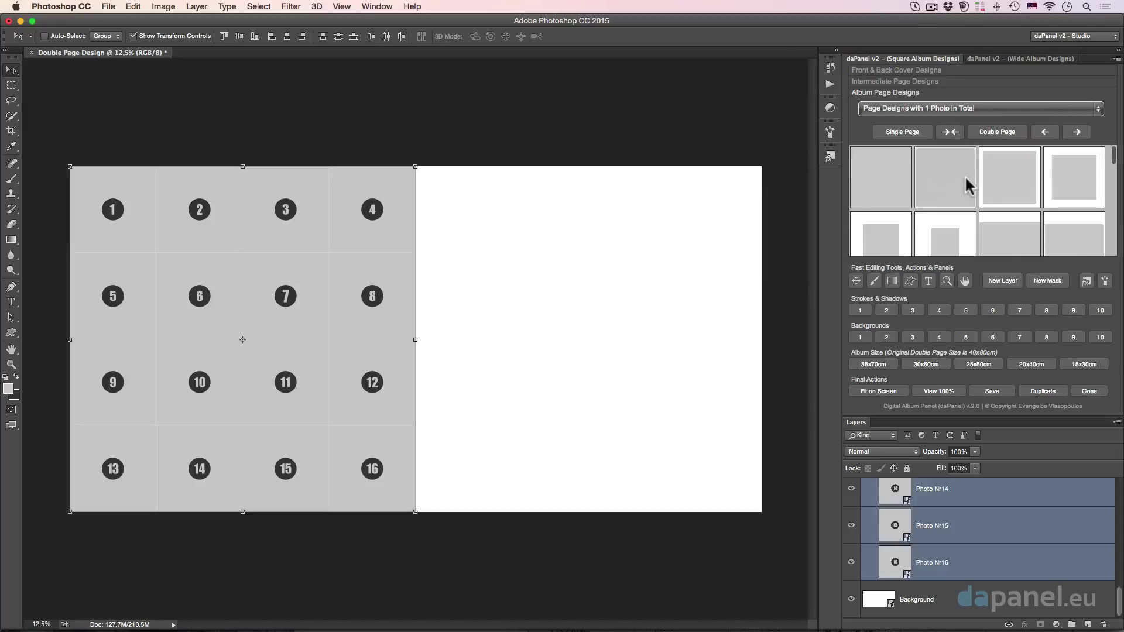
pyautogui.scroll(-2, 968, 175)
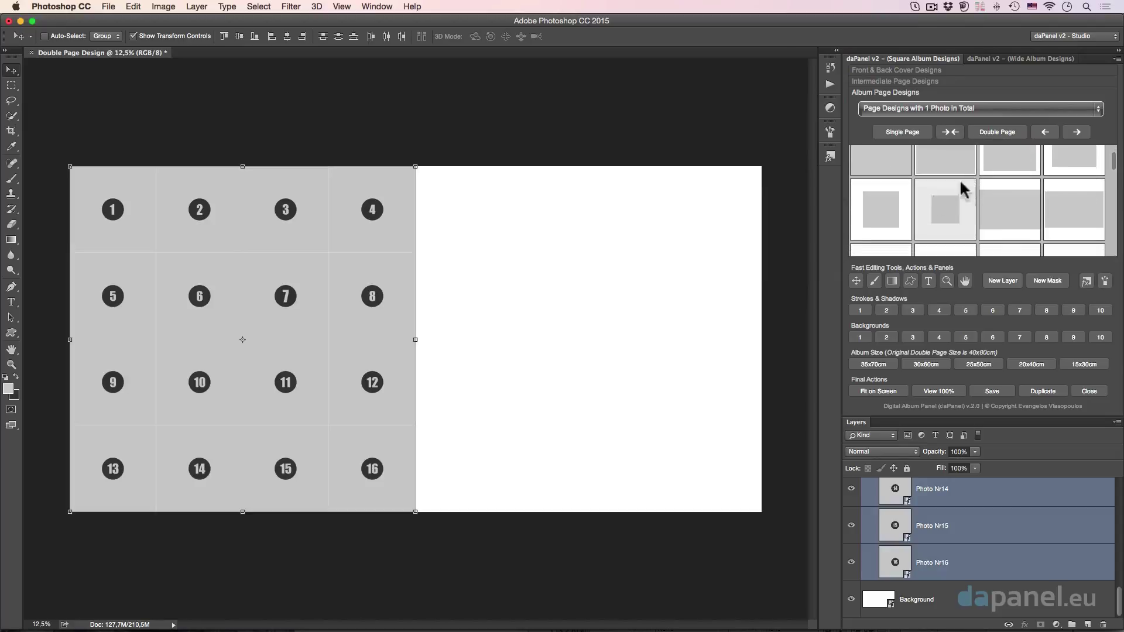
pyautogui.click(886, 212)
pyautogui.click(1077, 132)
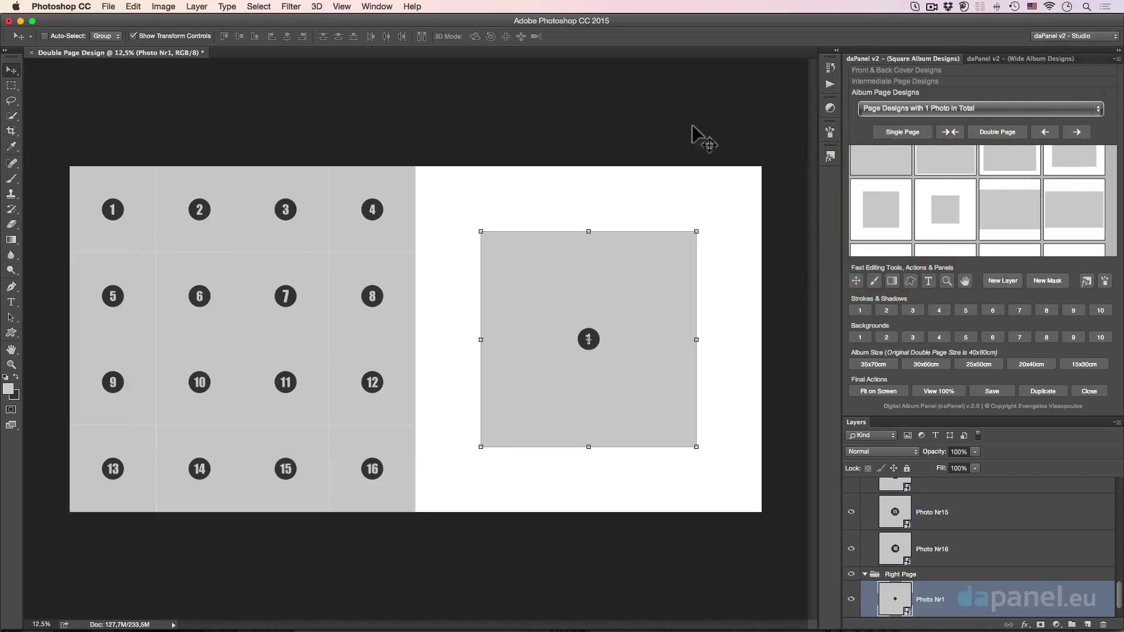
pyautogui.click(661, 119)
pyautogui.click(988, 393)
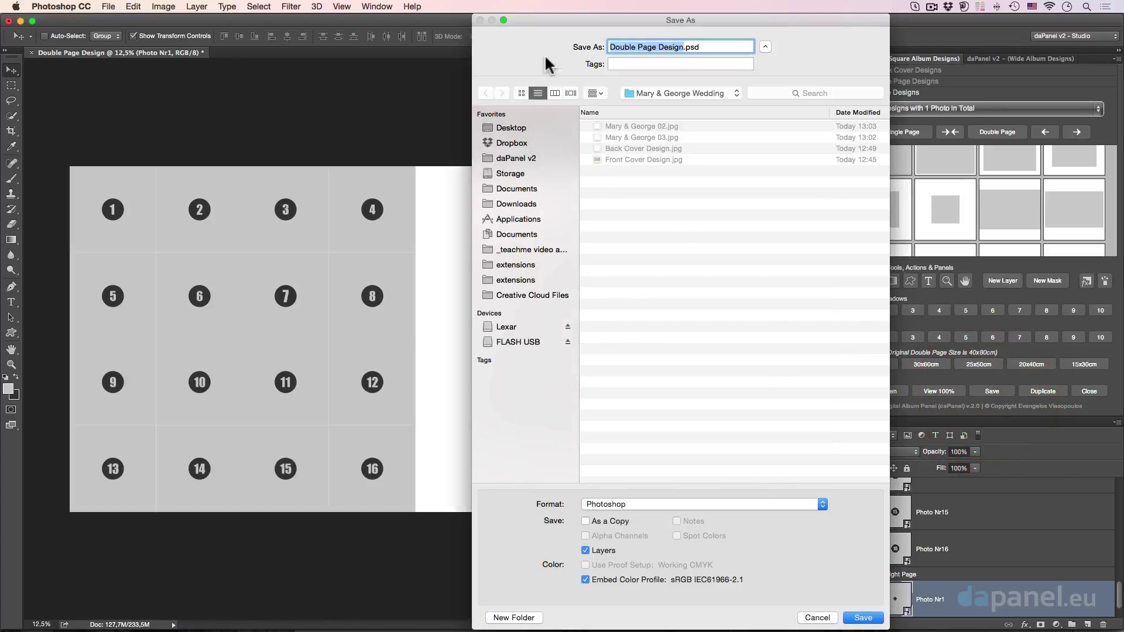
pyautogui.moveTo(475, 18); pyautogui.dragTo(479, 168)
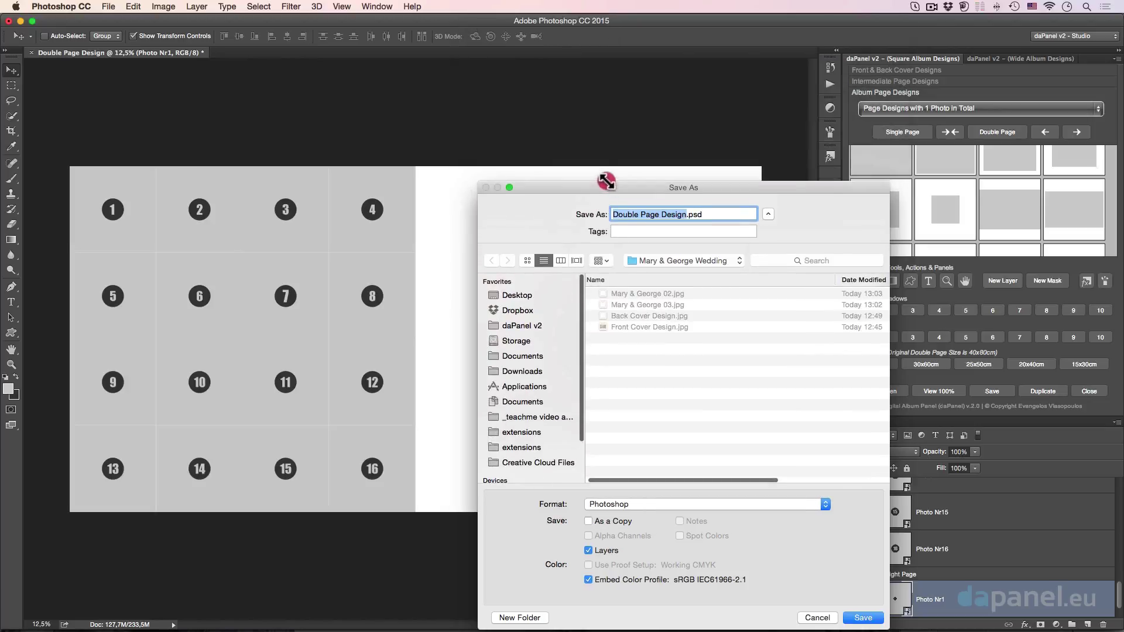
pyautogui.click(588, 178)
pyautogui.moveTo(589, 179); pyautogui.dragTo(467, 91)
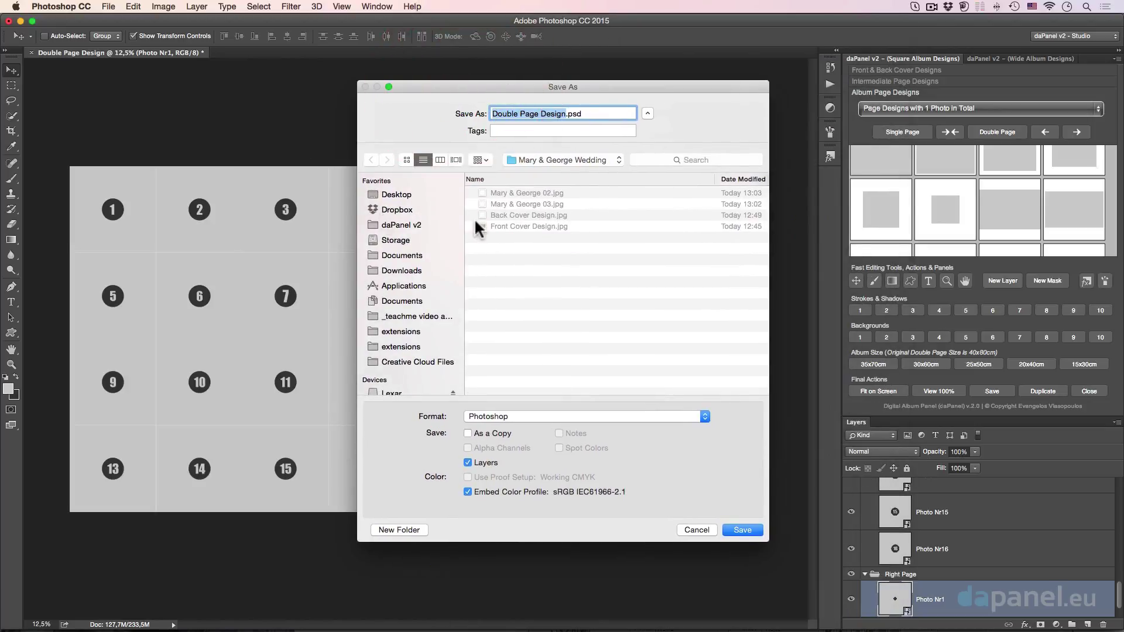
pyautogui.click(694, 529)
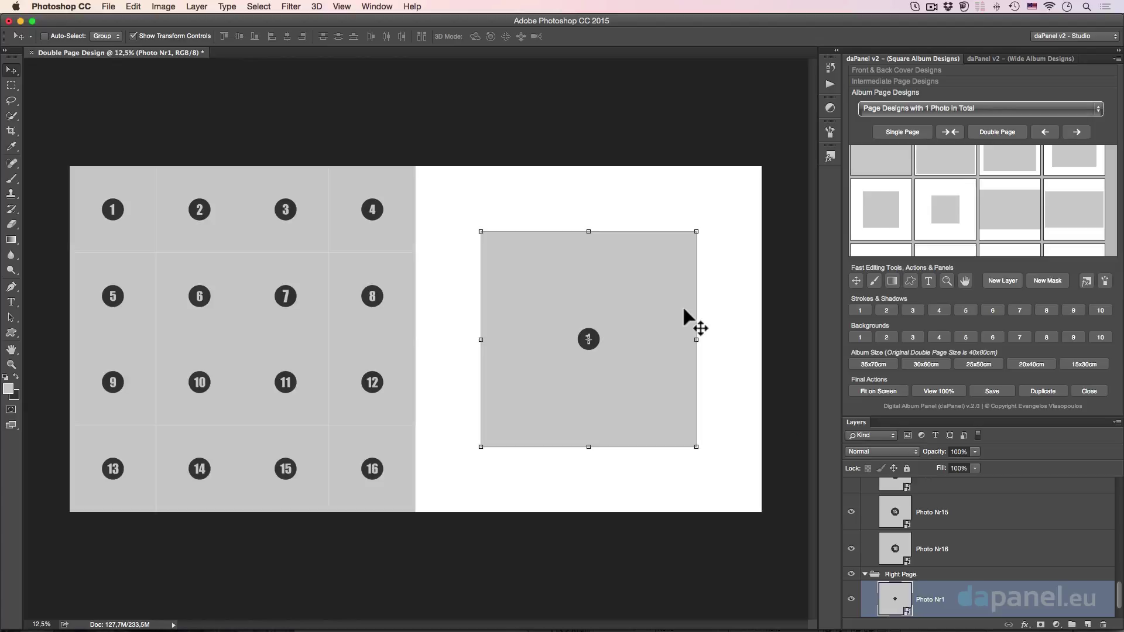
pyautogui.click(1043, 391)
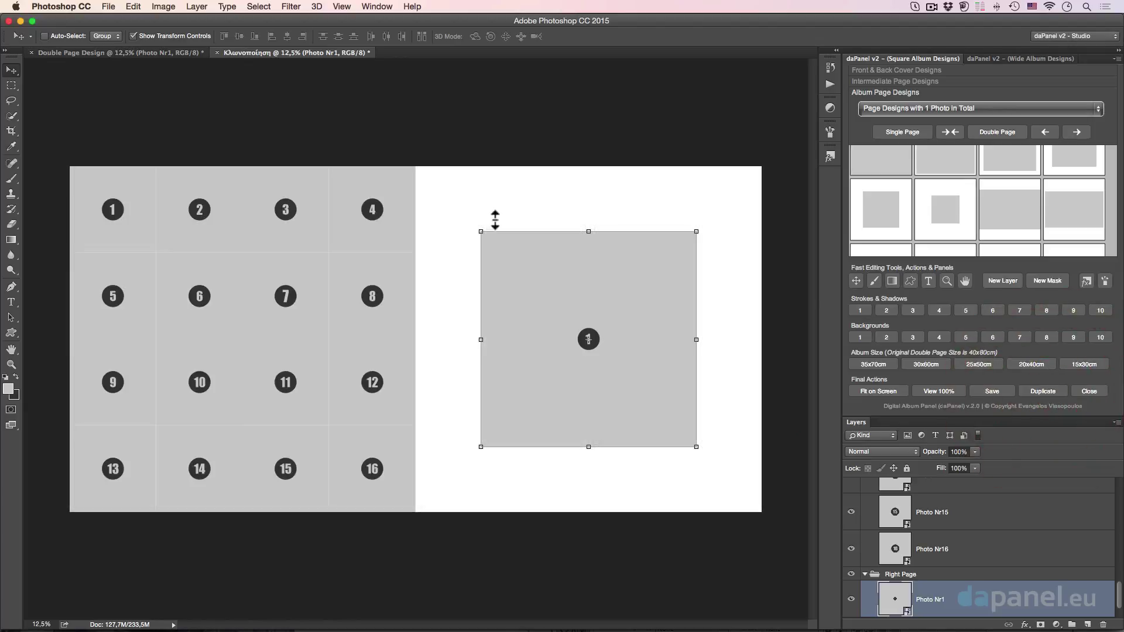
pyautogui.click(162, 53)
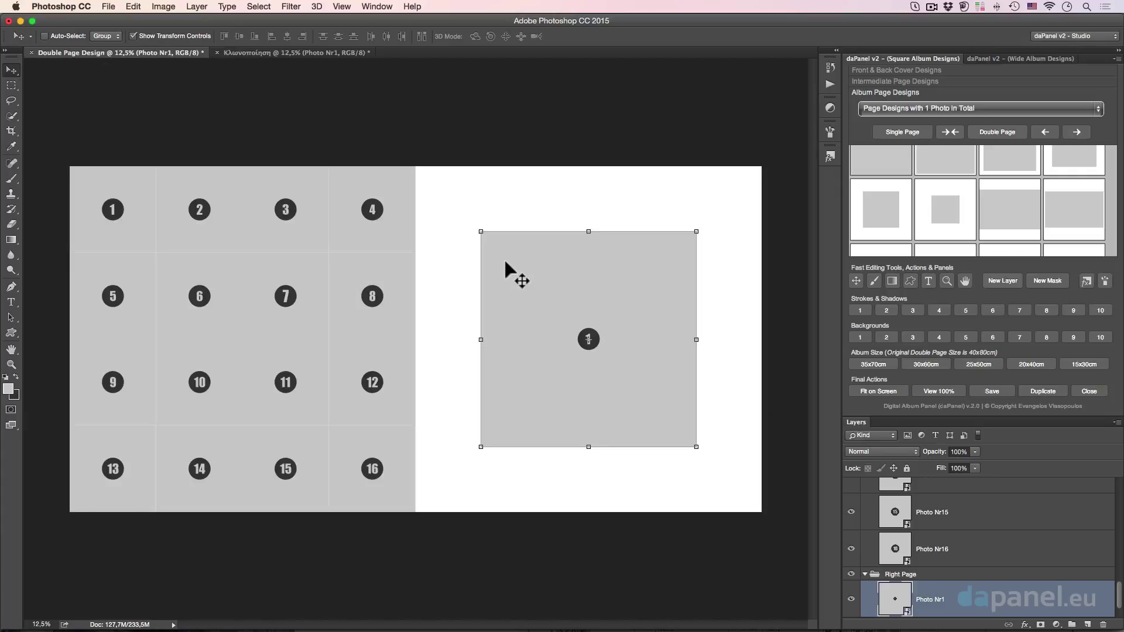
pyautogui.click(218, 53)
pyautogui.click(527, 217)
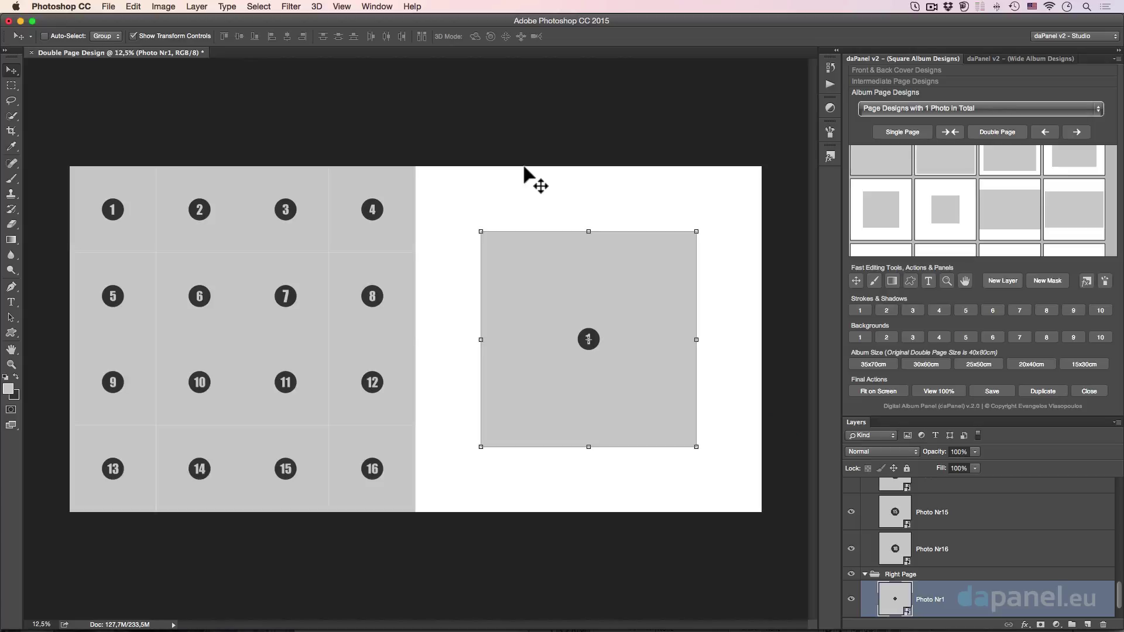
pyautogui.scroll(2, 924, 185)
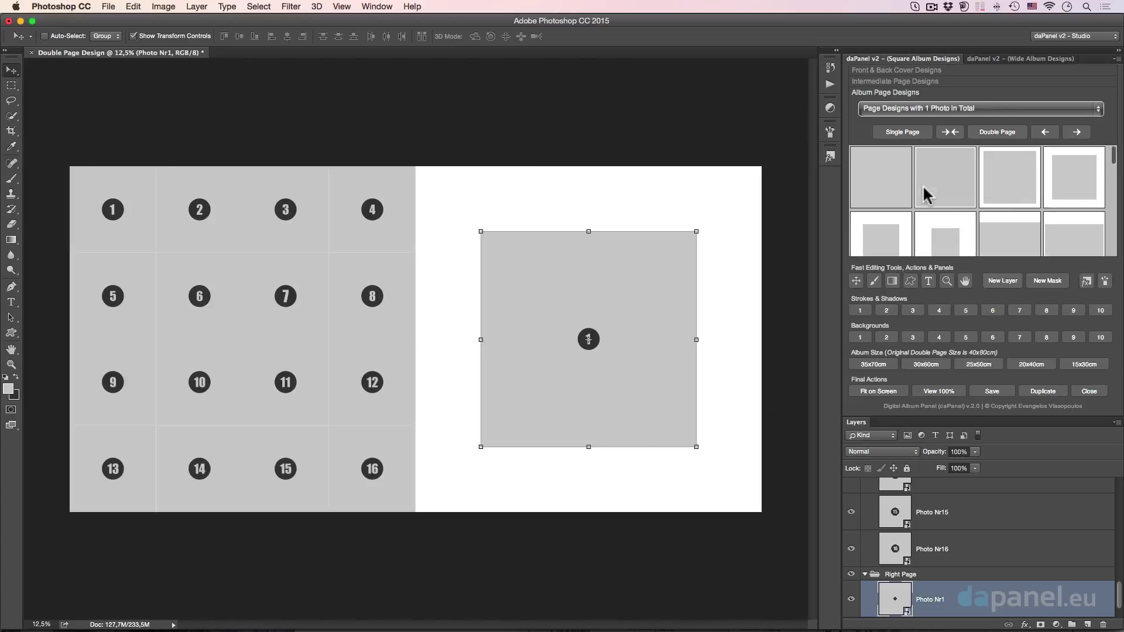